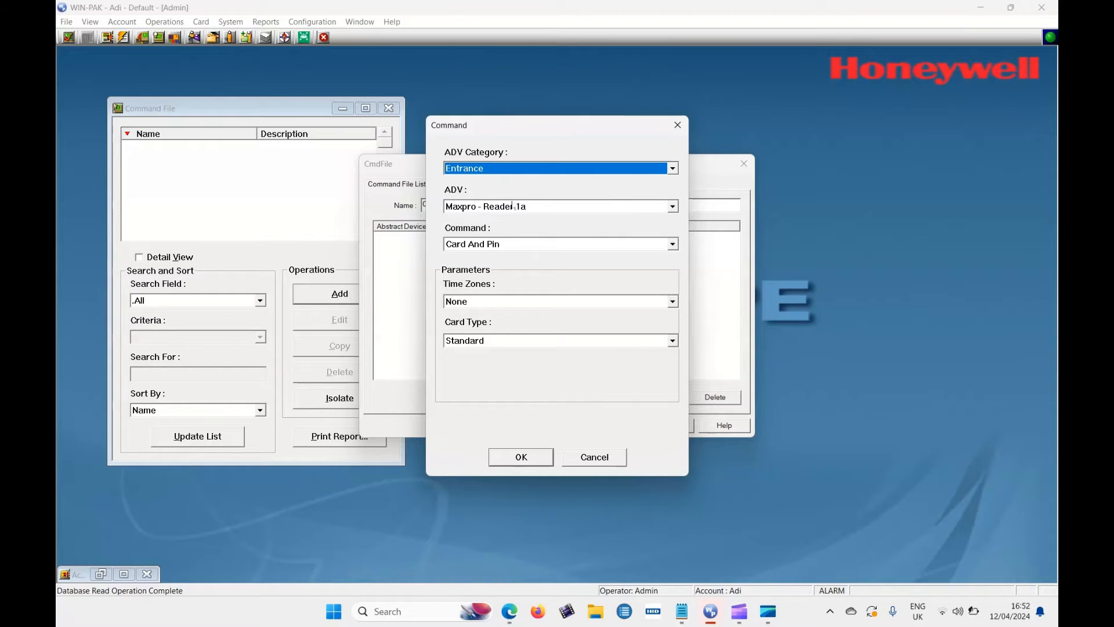
Add an Unlock command for the Maxpro - Reader 1a entrance to the Open command file
click(495, 244)
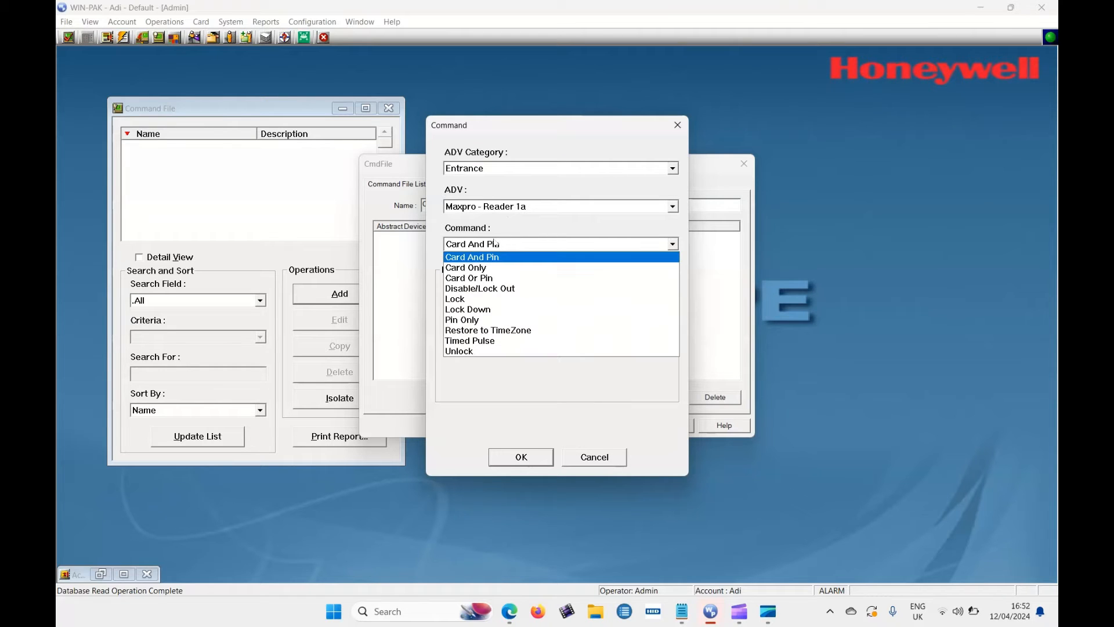
click(505, 351)
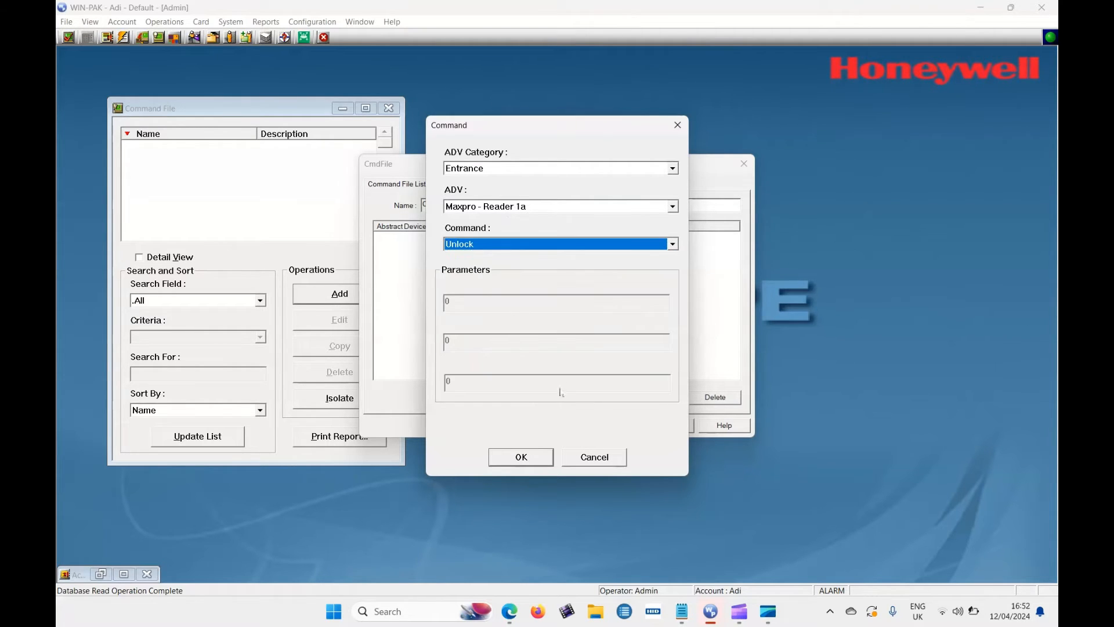
click(528, 457)
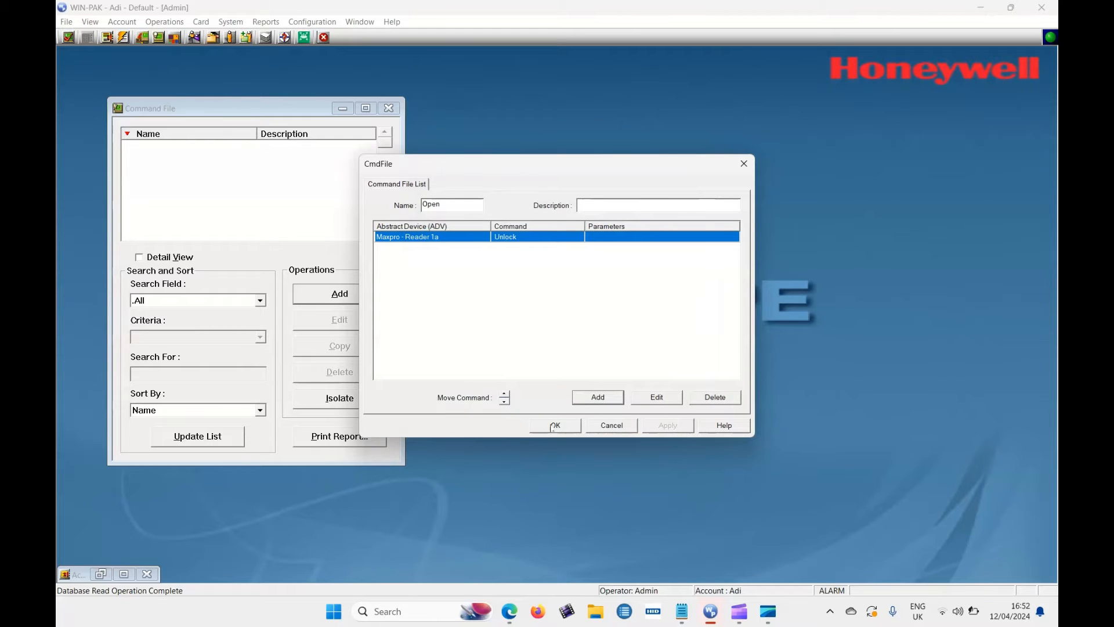
Add an Unlock command for the Maxpro - Reader 2a entrance and save the Open command file
click(598, 397)
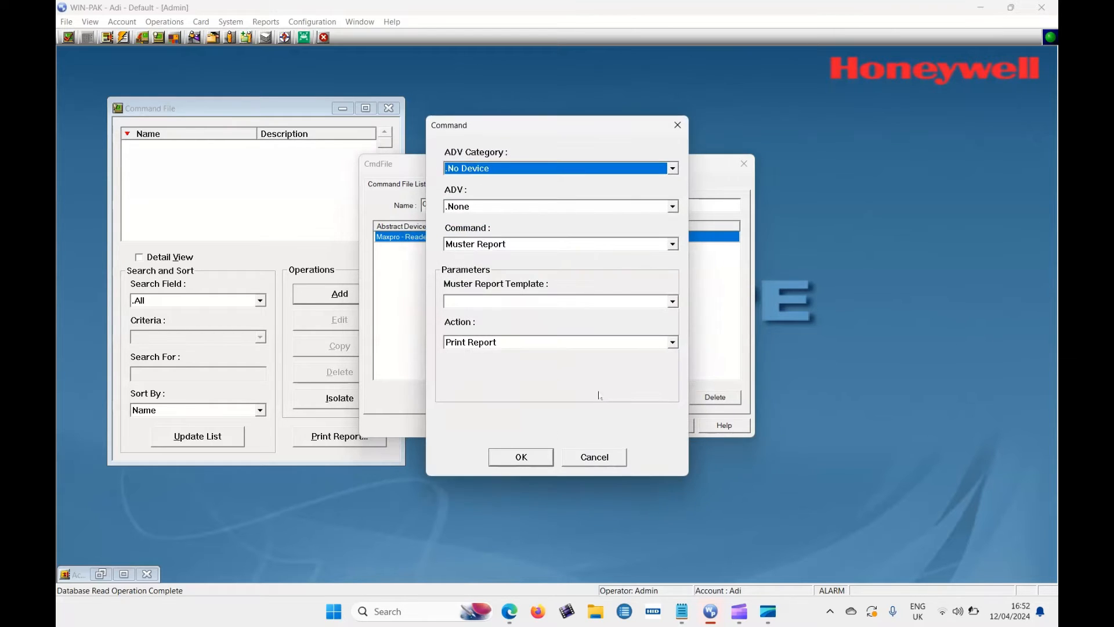
click(507, 167)
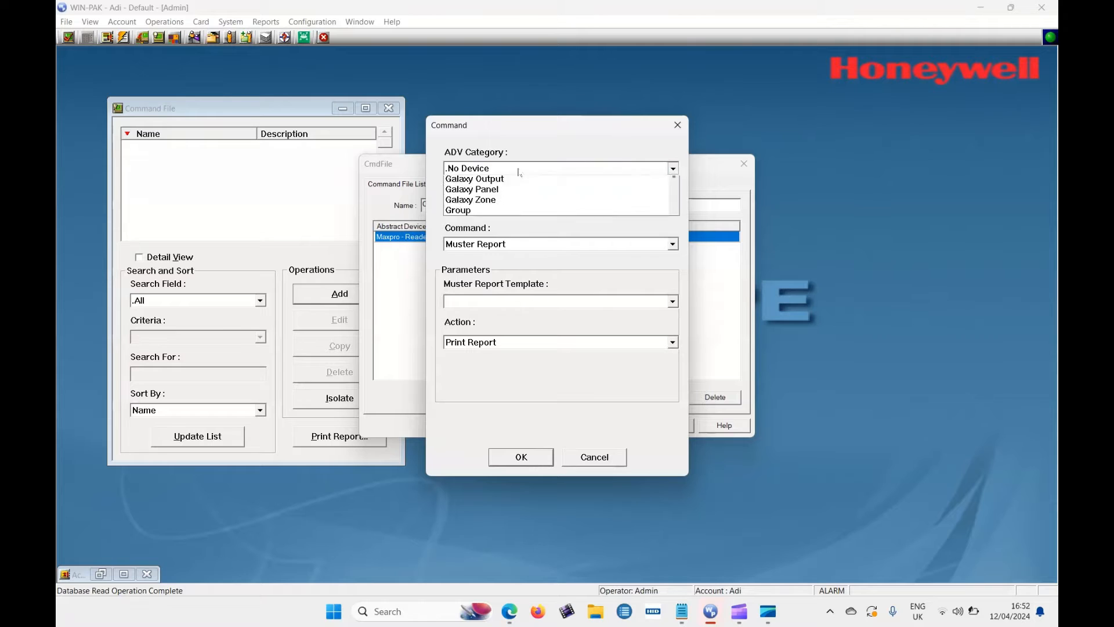
click(522, 204)
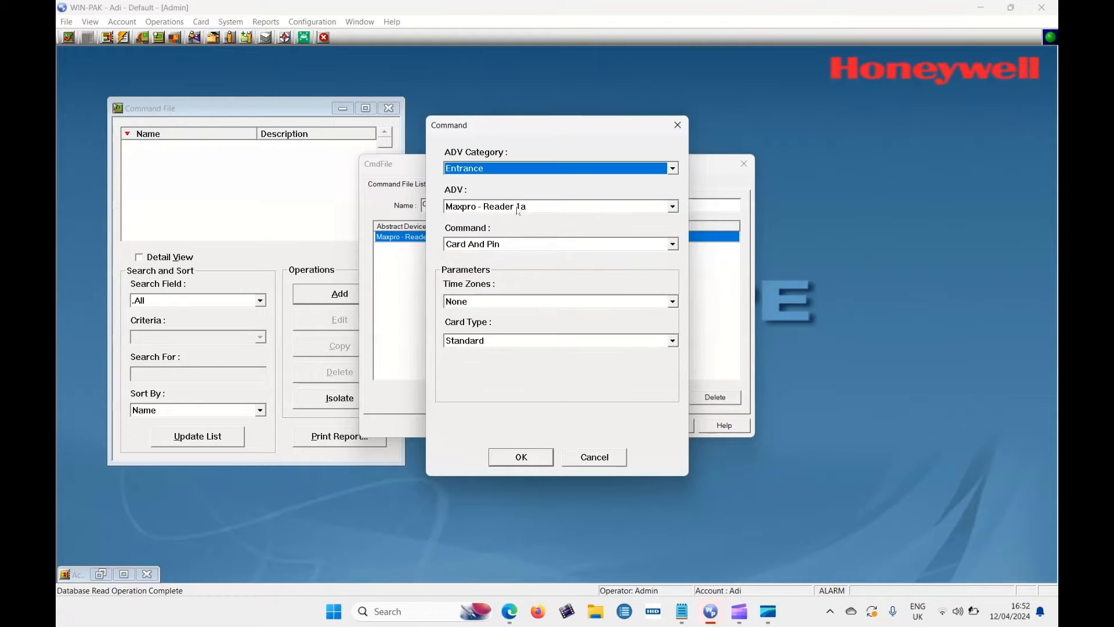
click(515, 207)
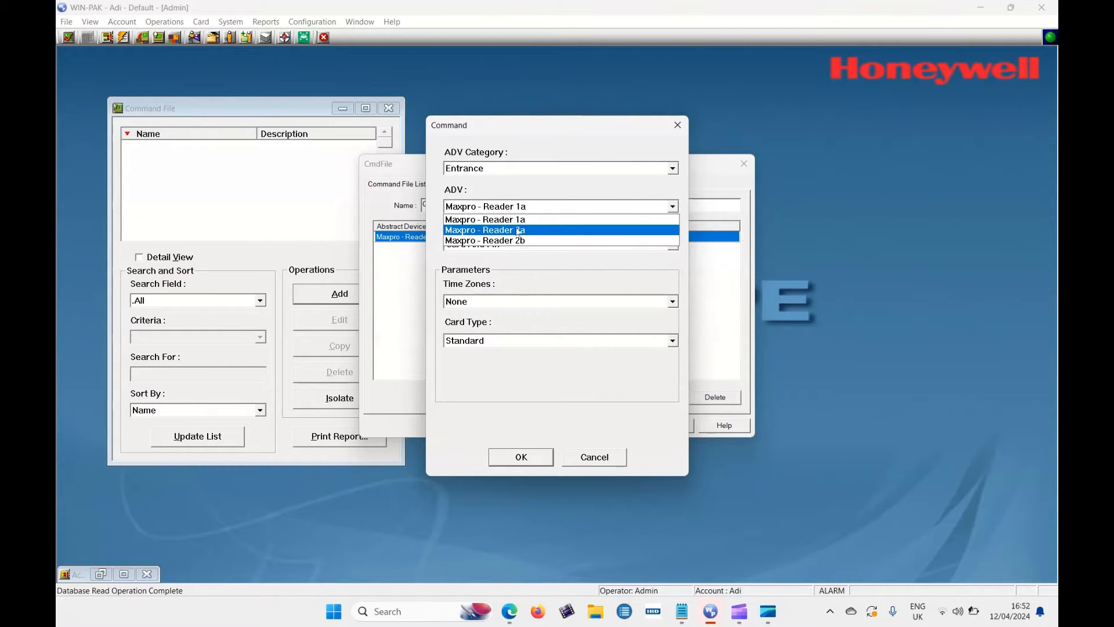
click(503, 230)
click(502, 244)
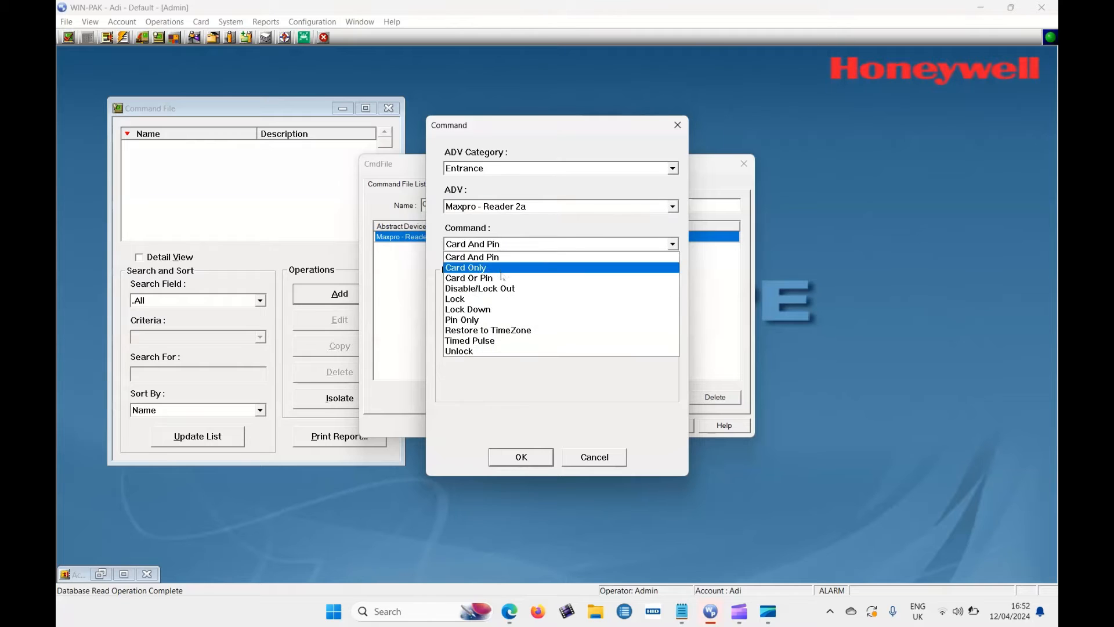
click(481, 351)
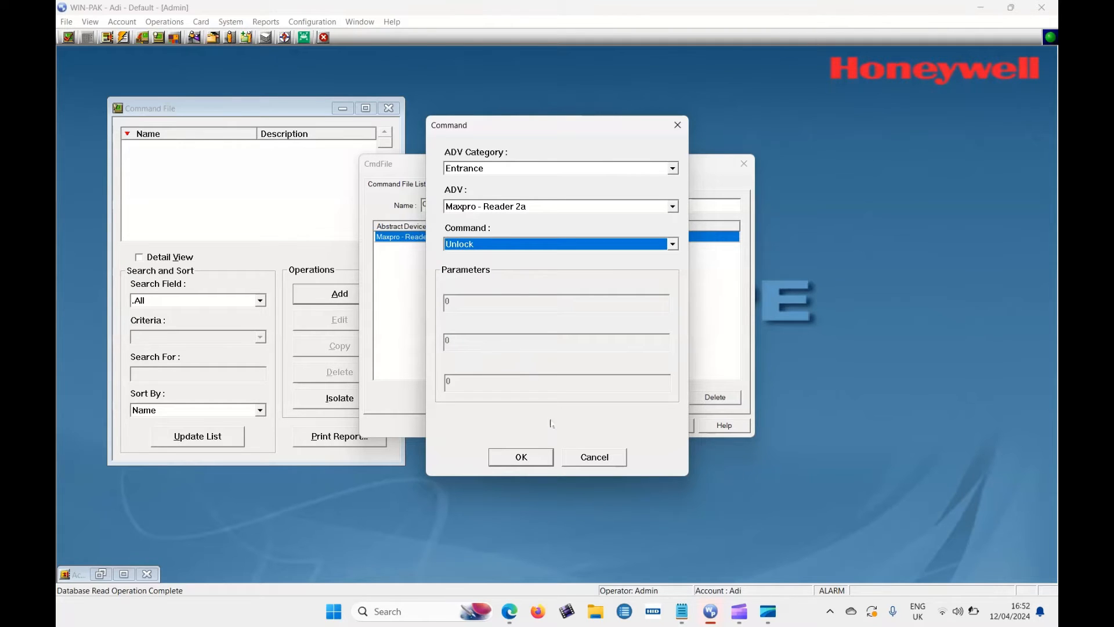
click(521, 457)
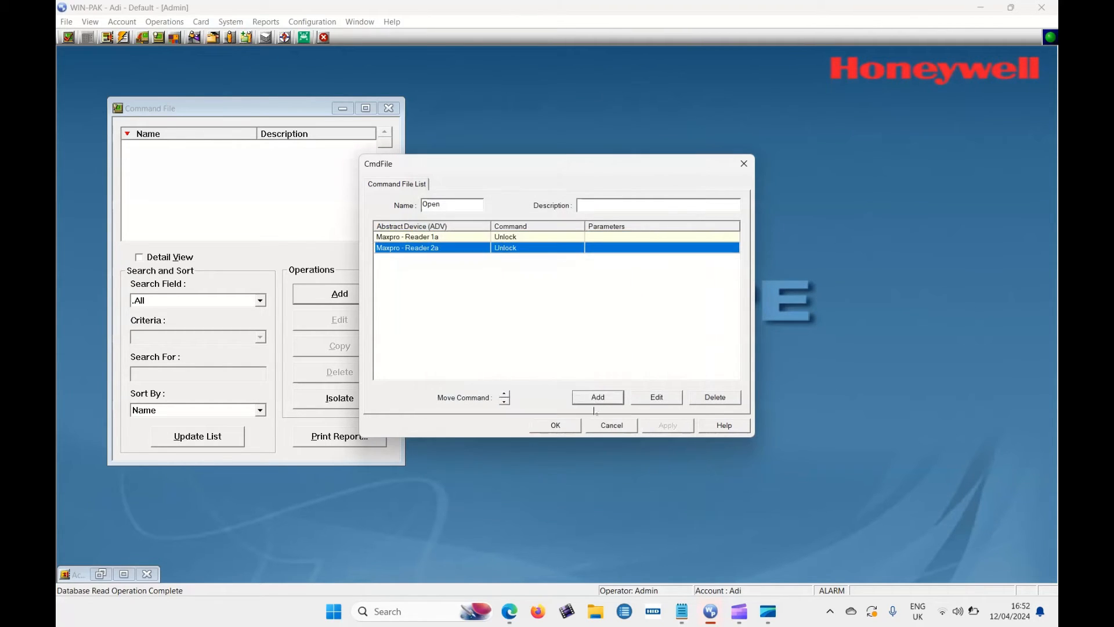
click(569, 425)
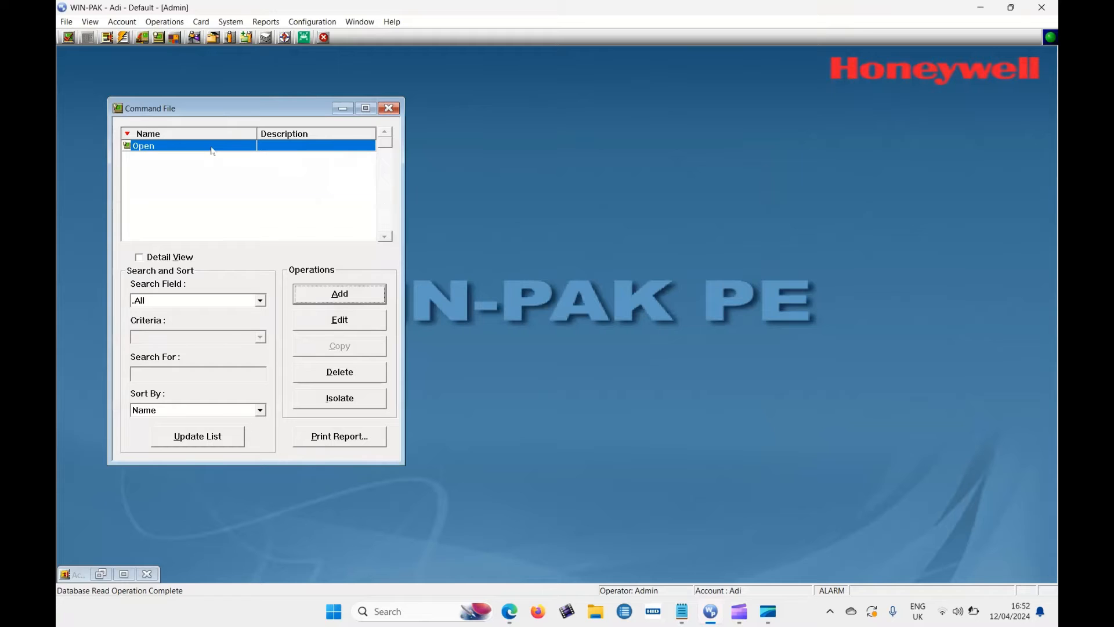
Create a command file named "close" and add a Lock command for the Maxpro - Reader 1a entrance
click(333, 294)
text(close)
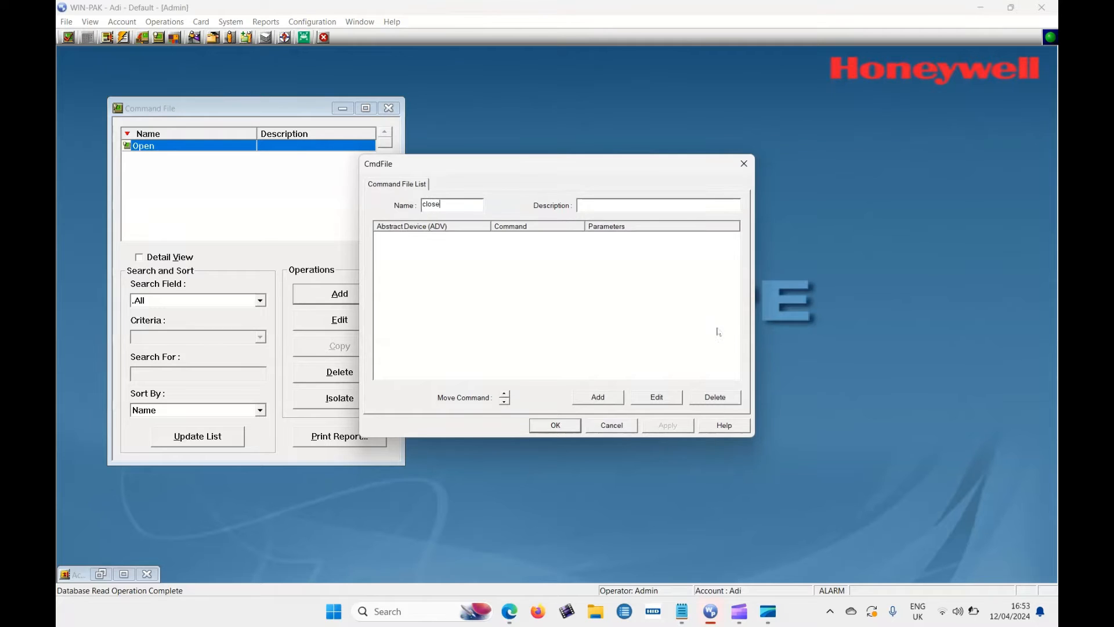
click(598, 397)
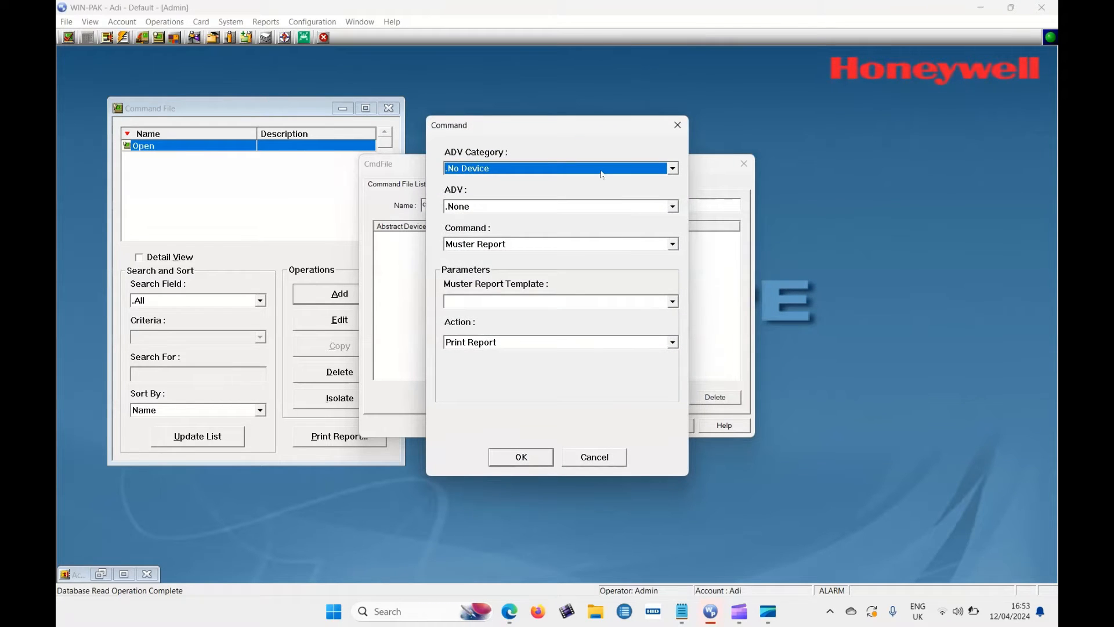
click(602, 170)
click(584, 200)
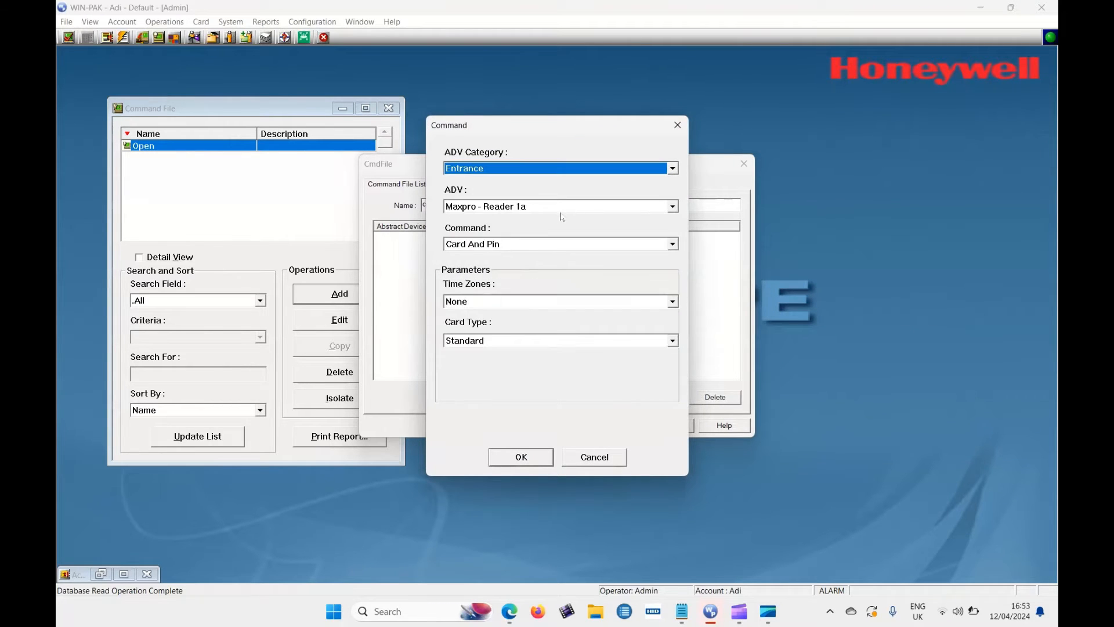
click(533, 244)
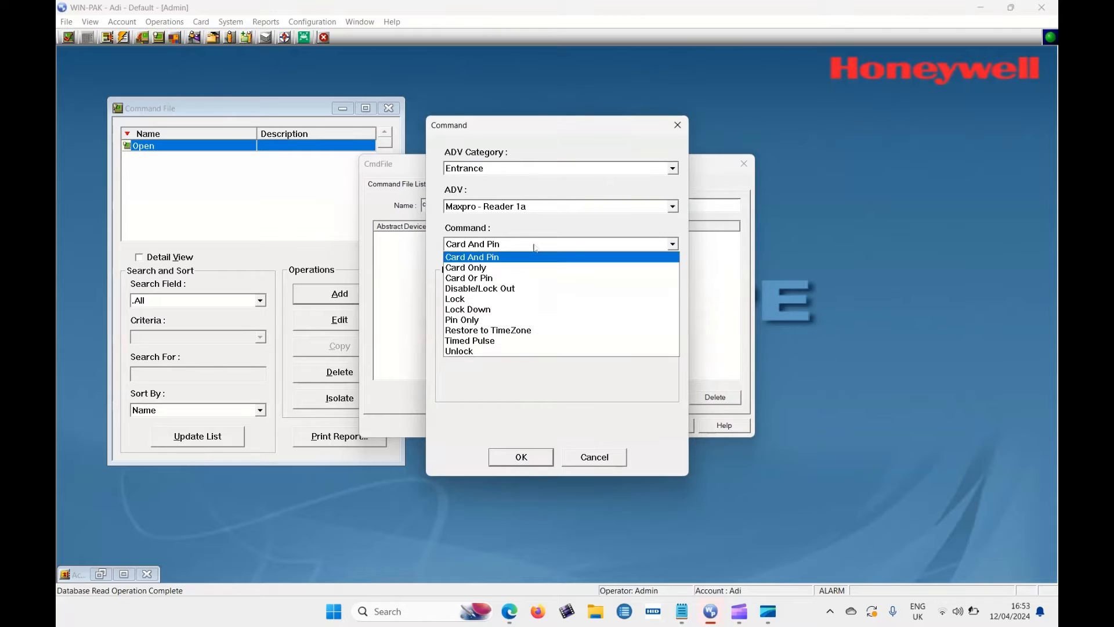
click(519, 300)
click(532, 460)
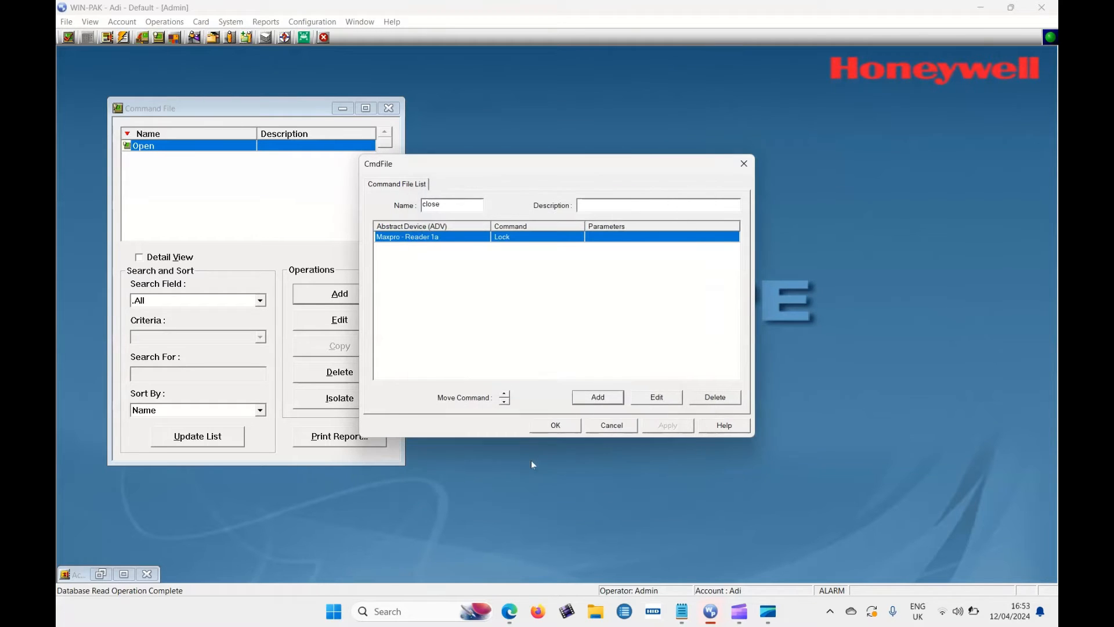
Add a Lock command for the Maxpro - Reader 2a entrance and save the close command file
click(601, 400)
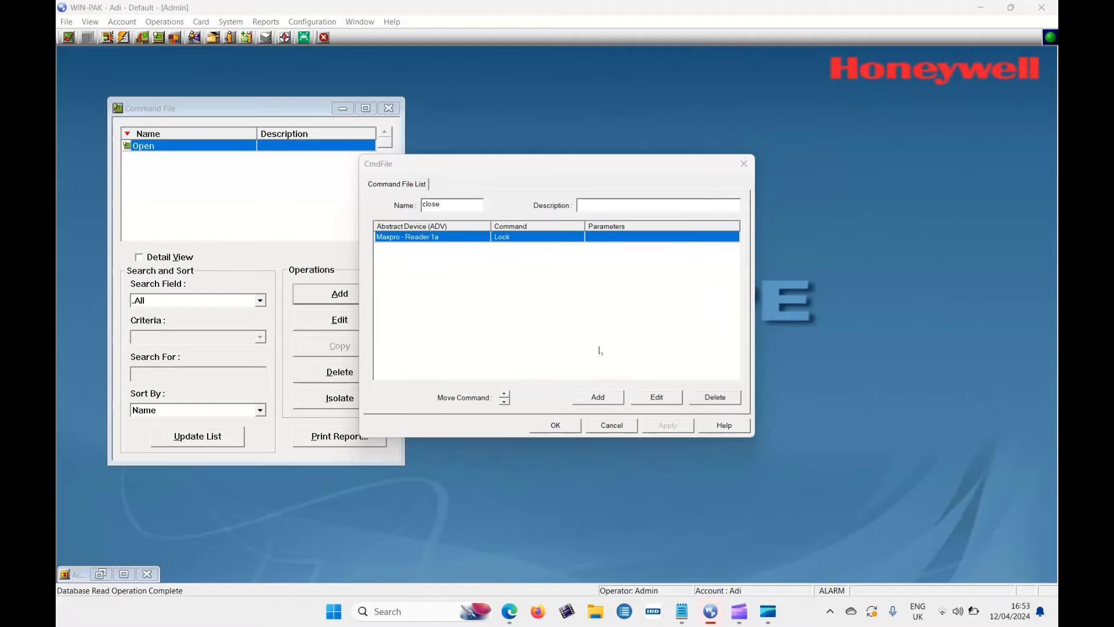
click(569, 169)
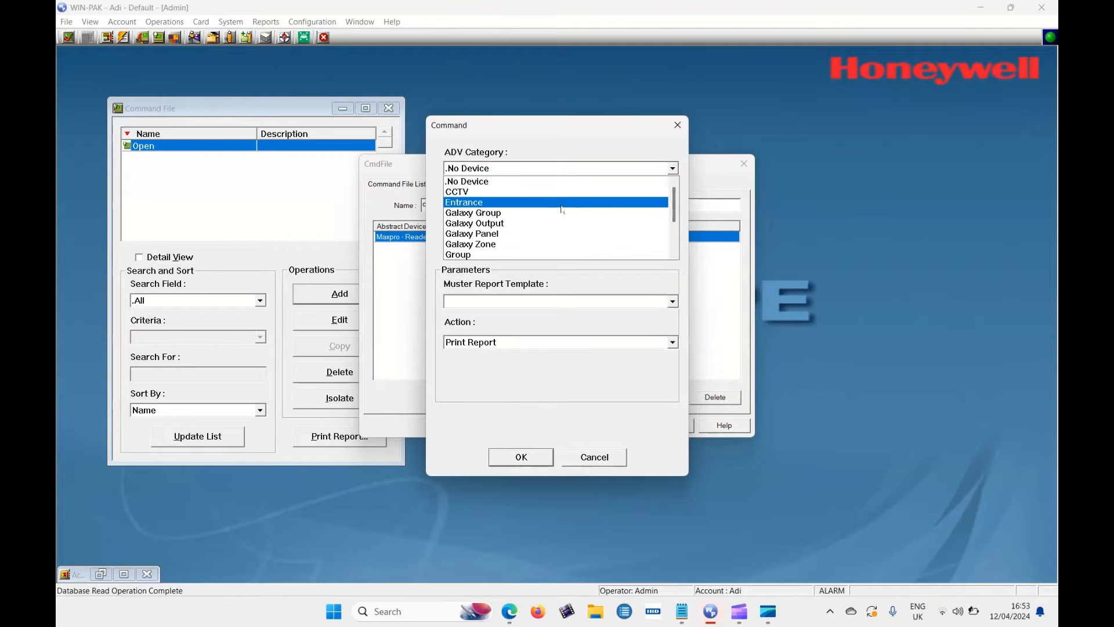
click(546, 202)
click(537, 208)
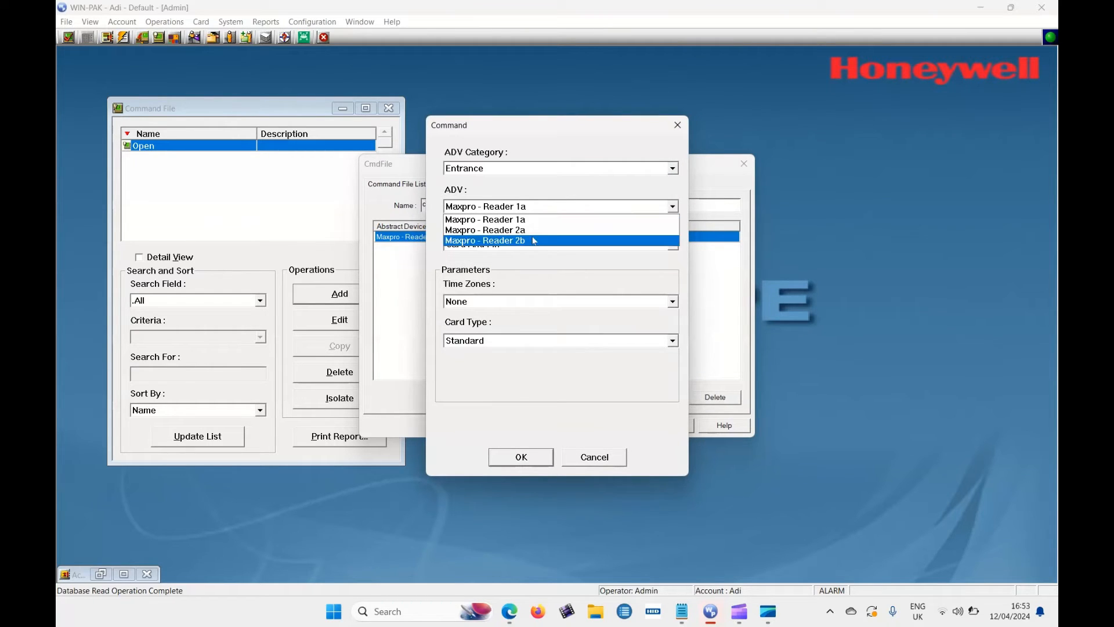
click(531, 229)
click(529, 243)
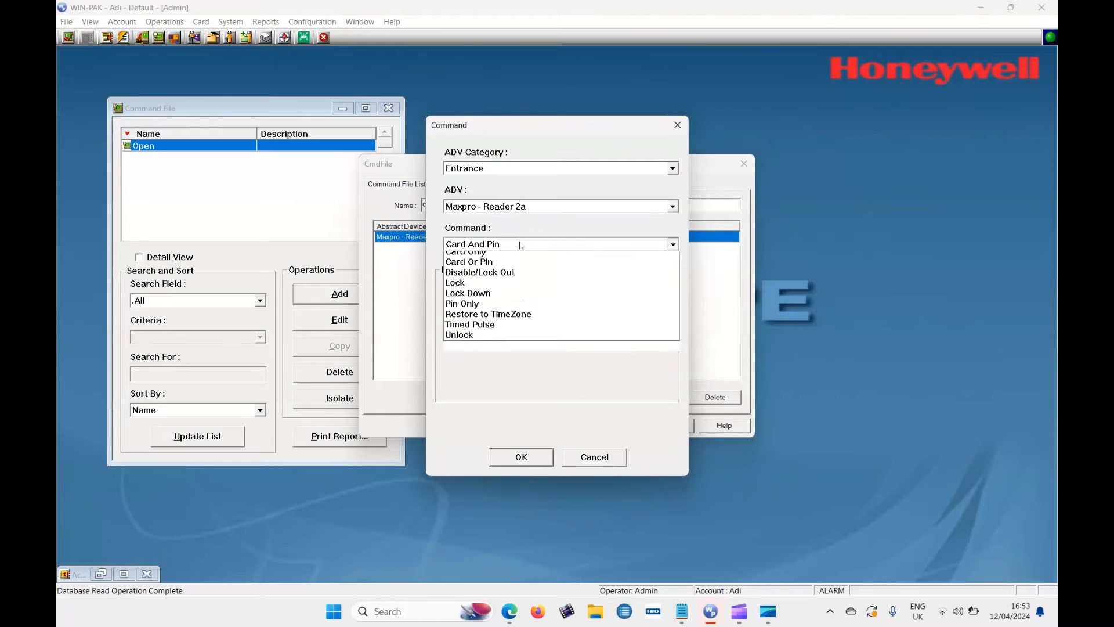
click(510, 299)
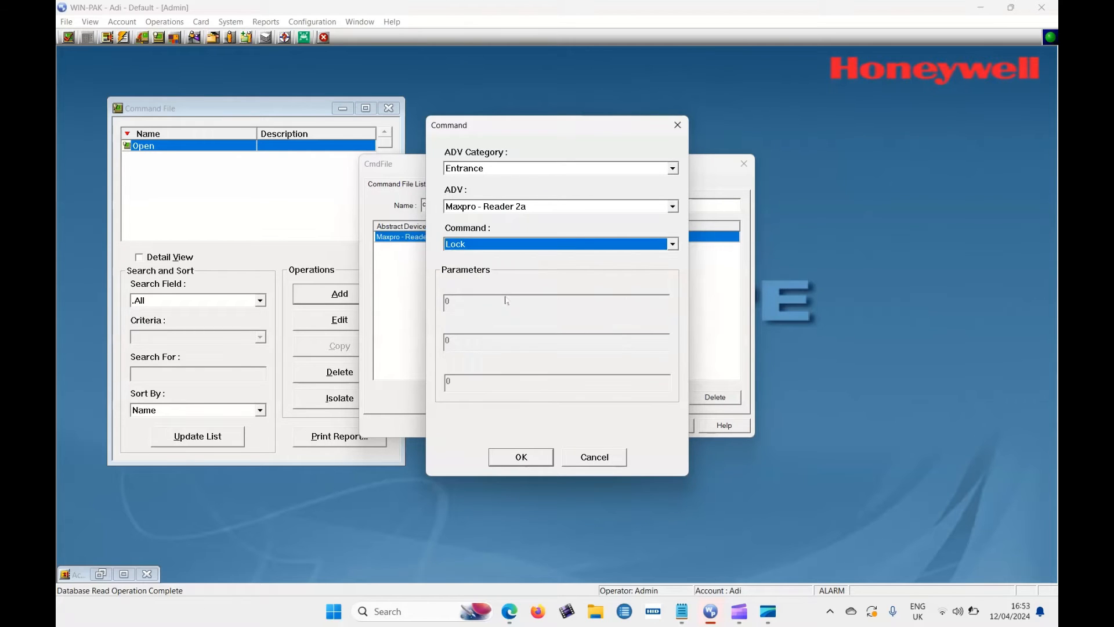
click(528, 462)
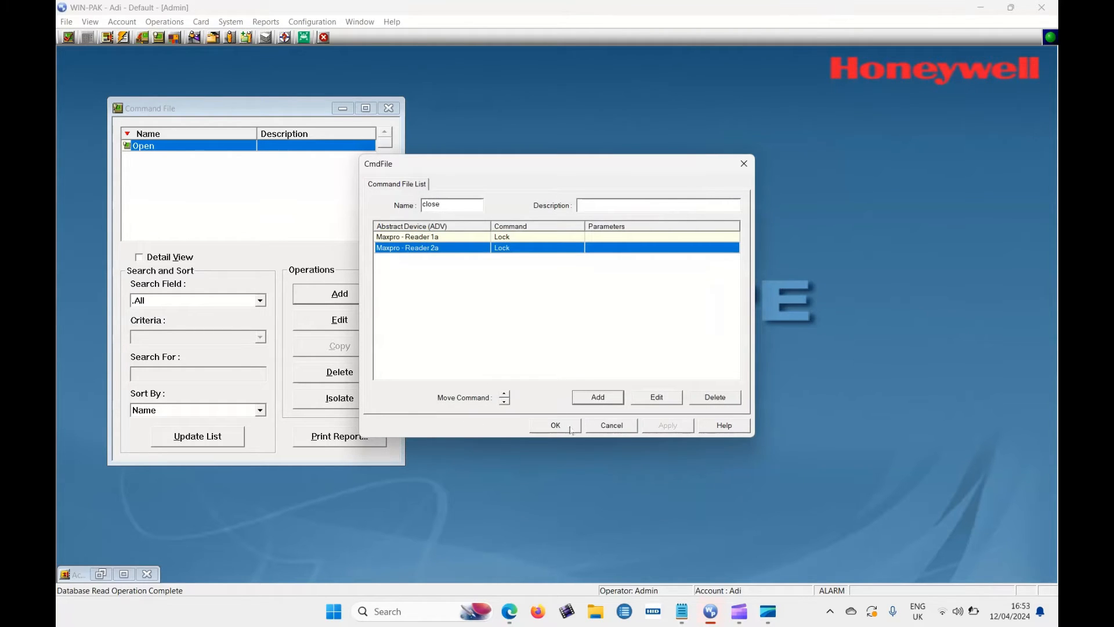
click(571, 430)
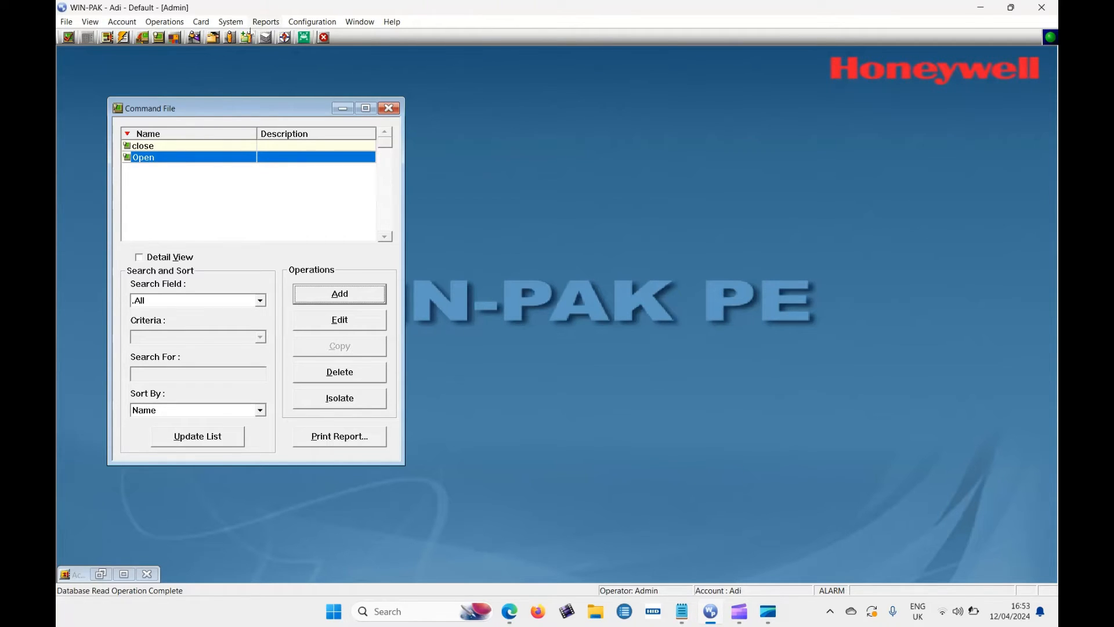
Show the control map and expand the ADI Global Tech area to examine the status of its Maxpro readers
click(146, 22)
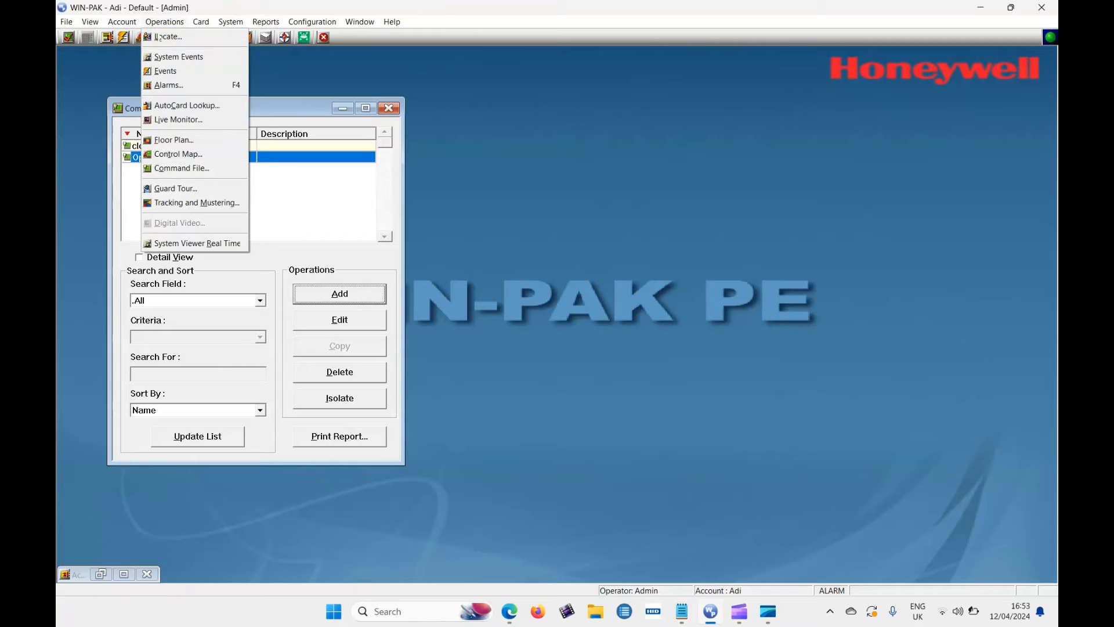
click(196, 162)
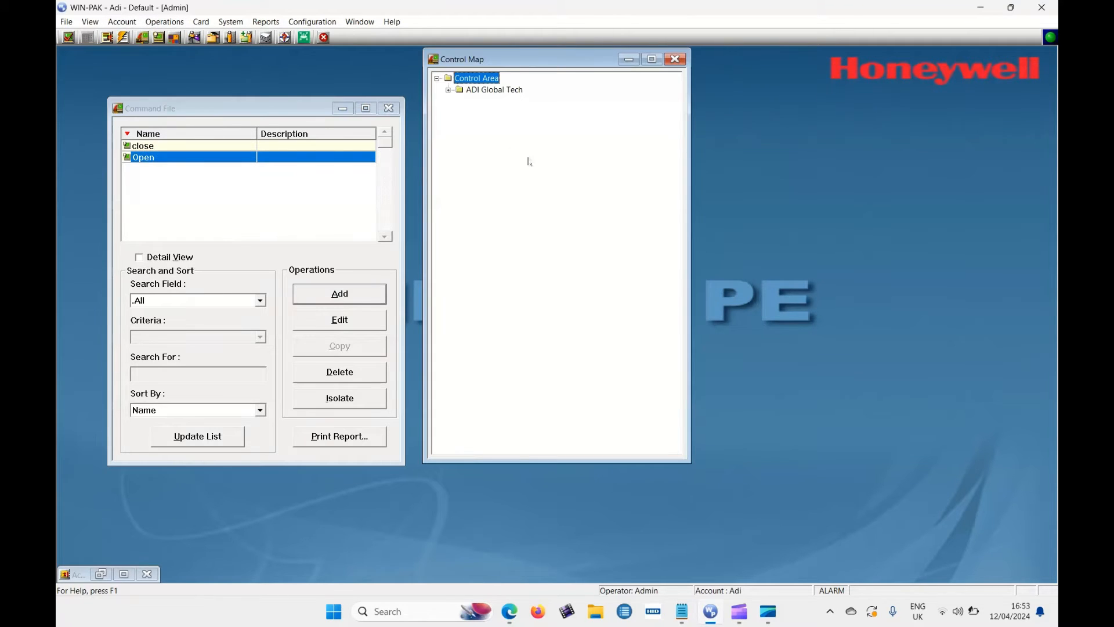
click(448, 90)
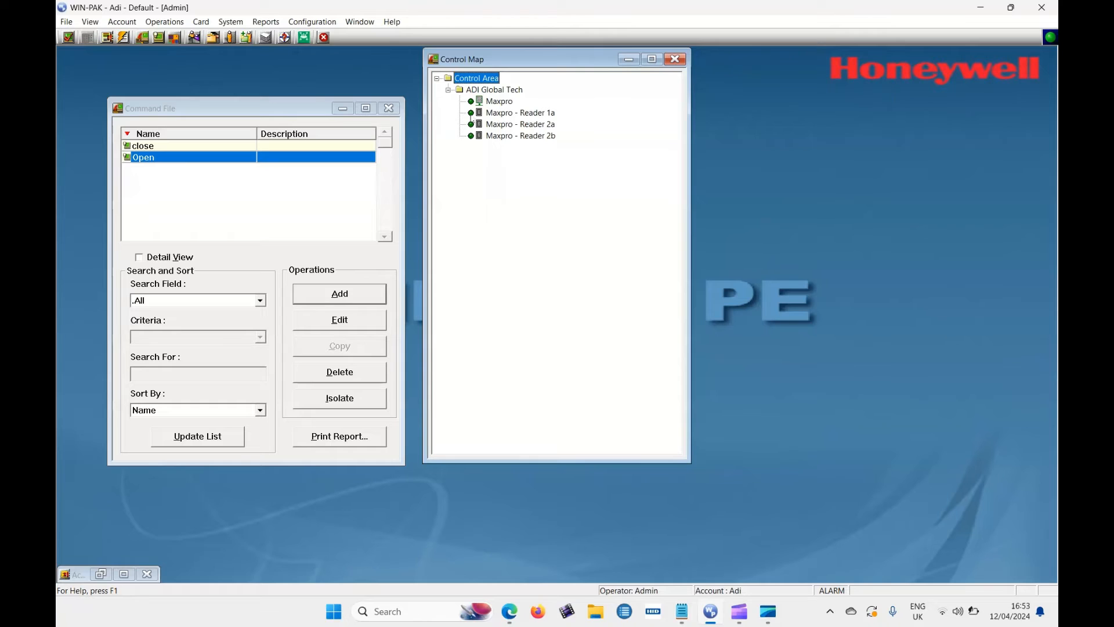
mouse_move(471, 123)
Run the Open command file to unlock Maxpro readers 1a and 2a
click(168, 23)
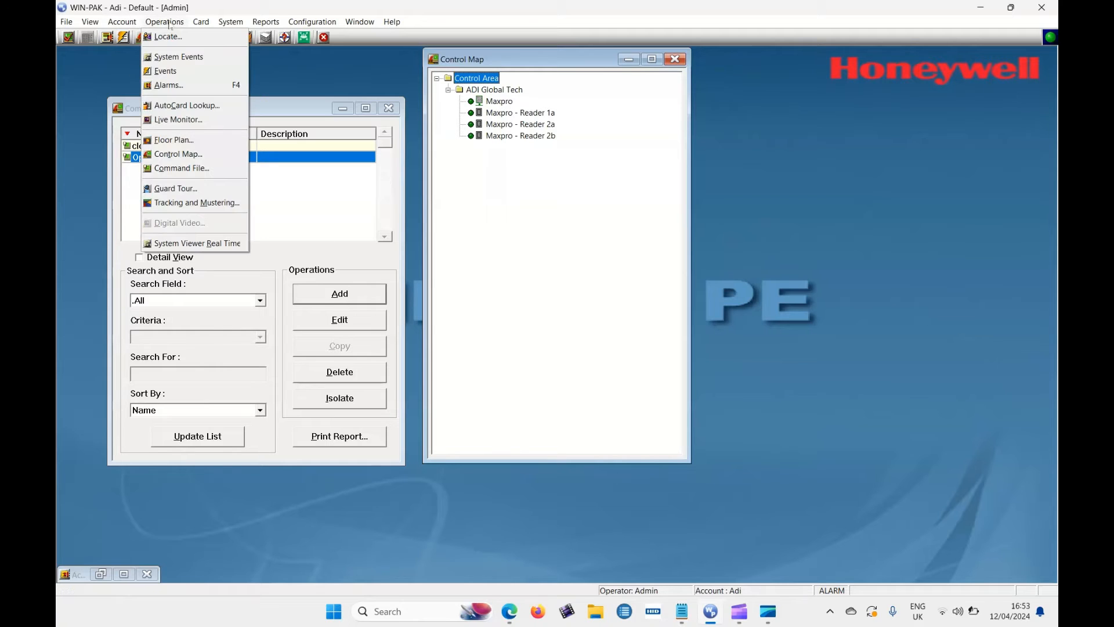
click(182, 168)
click(252, 158)
click(247, 186)
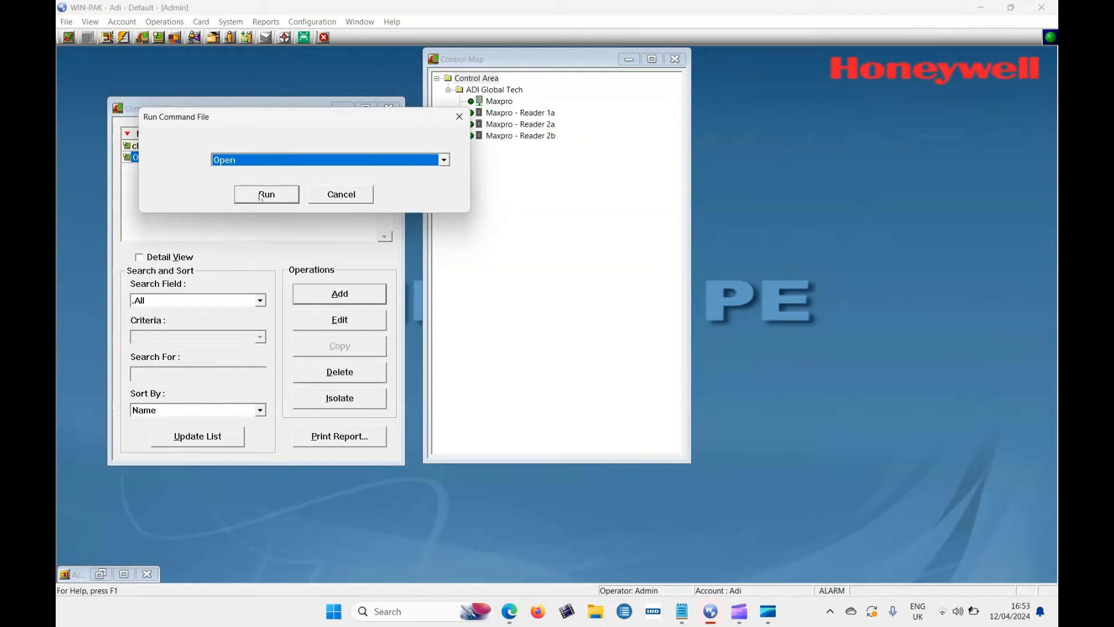
click(260, 198)
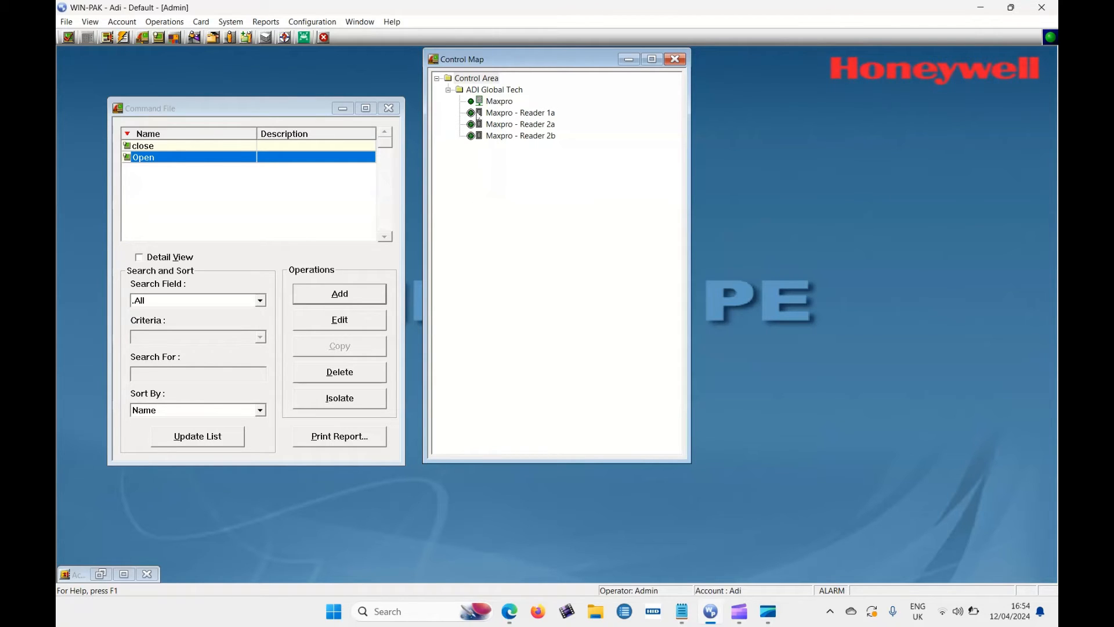
mouse_move(477, 126)
Run the close command file to lock Maxpro readers 1a and 2a
click(165, 22)
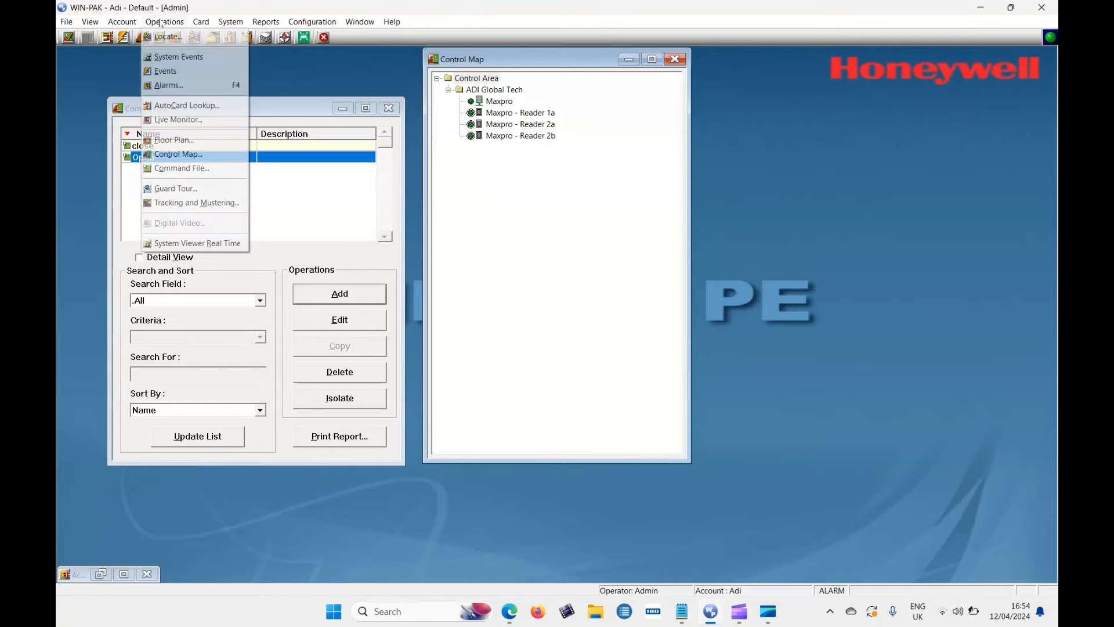
click(180, 168)
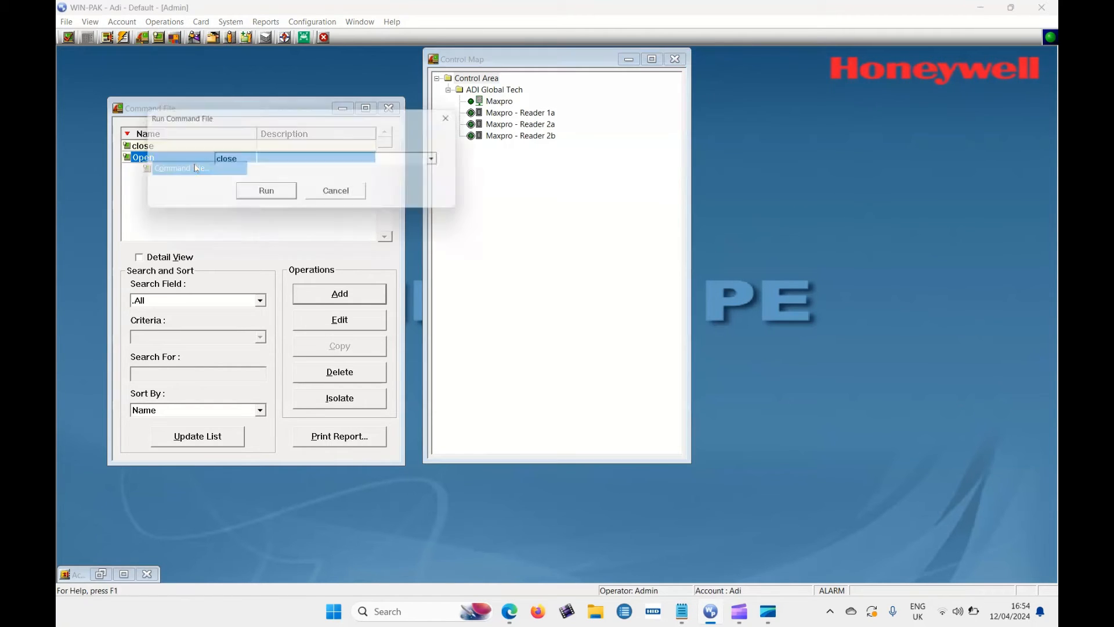
click(267, 194)
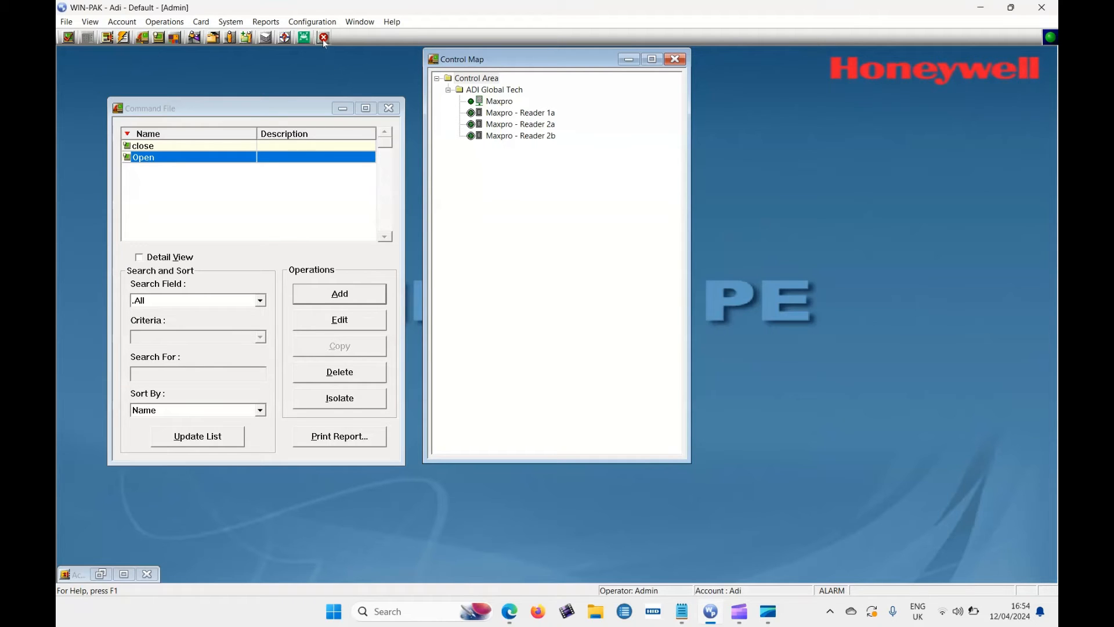
Open the device map from the device configuration
click(324, 22)
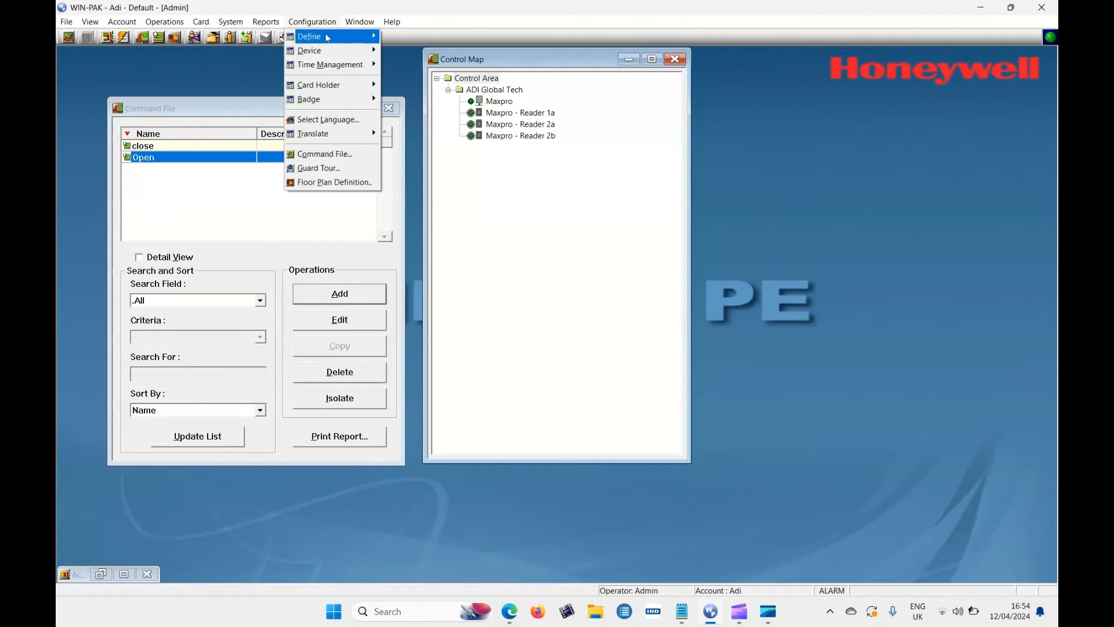
mouse_move(330, 37)
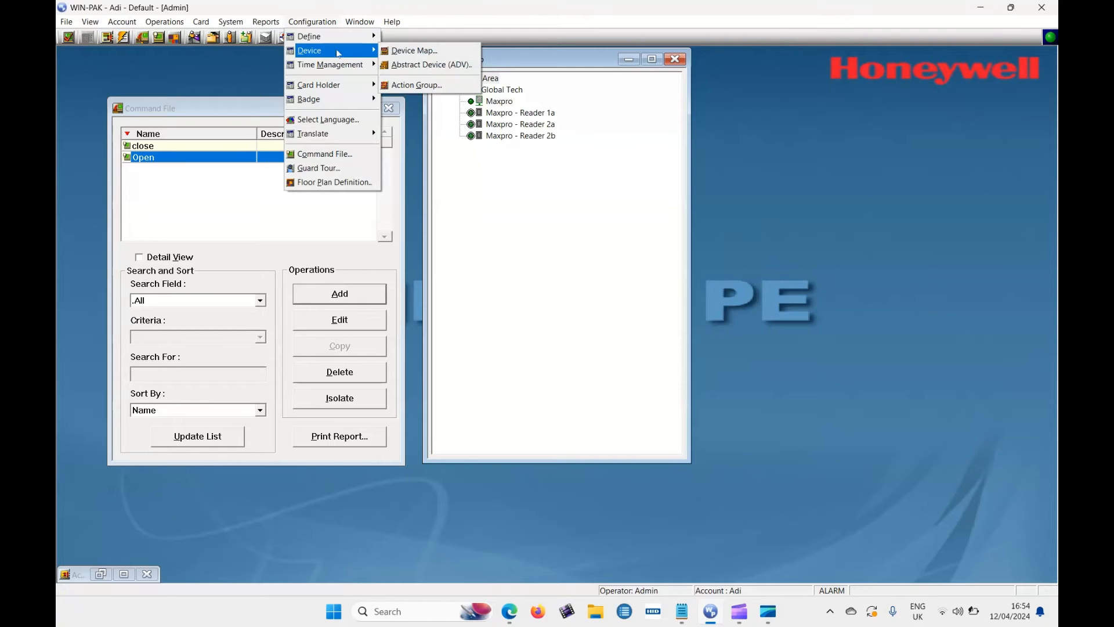
click(402, 51)
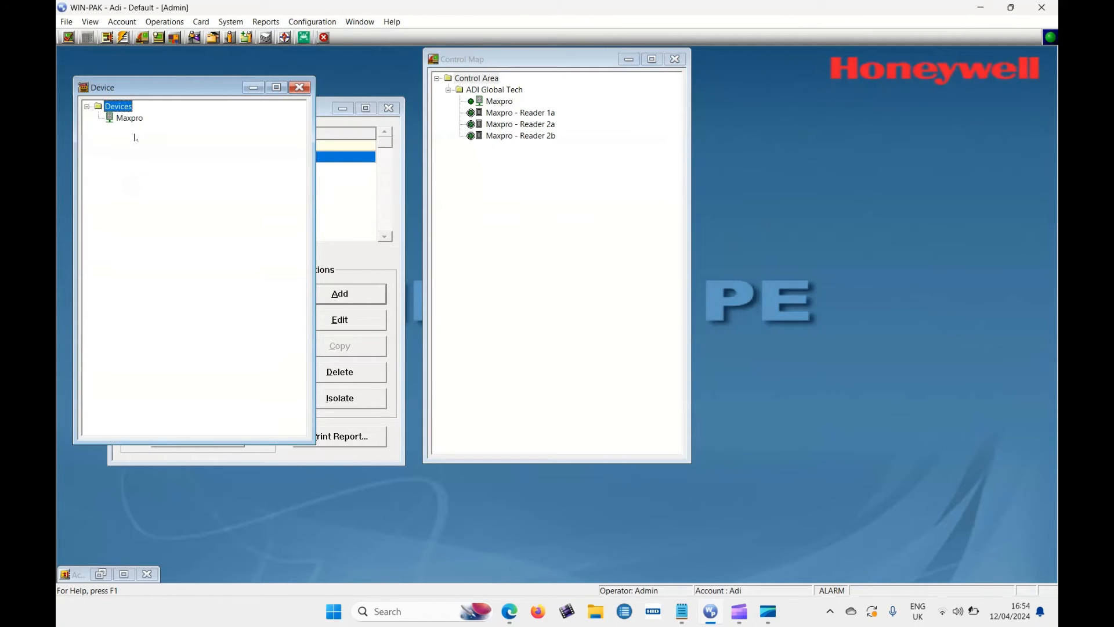
Open the configuration of the Maxpro panel and show its input settings
click(131, 119)
double_click(130, 118)
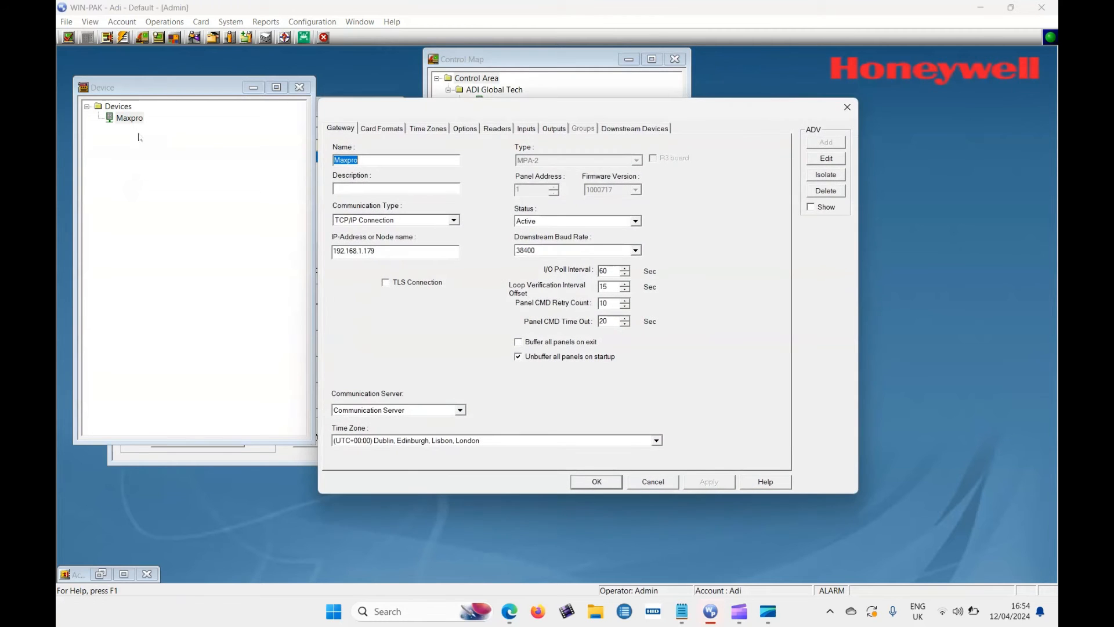
click(526, 129)
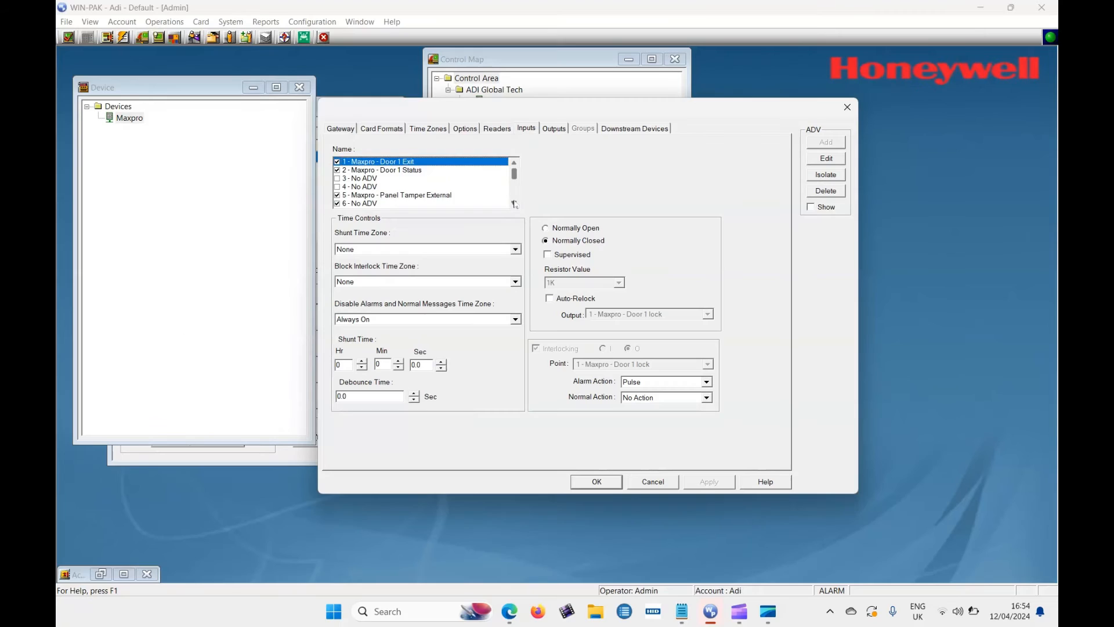
Add an abstract device record named Fire to input 14 of the Maxpro panel
click(514, 205)
click(513, 205)
click(514, 205)
click(514, 204)
click(514, 204)
click(515, 205)
click(514, 205)
click(514, 205)
click(514, 205)
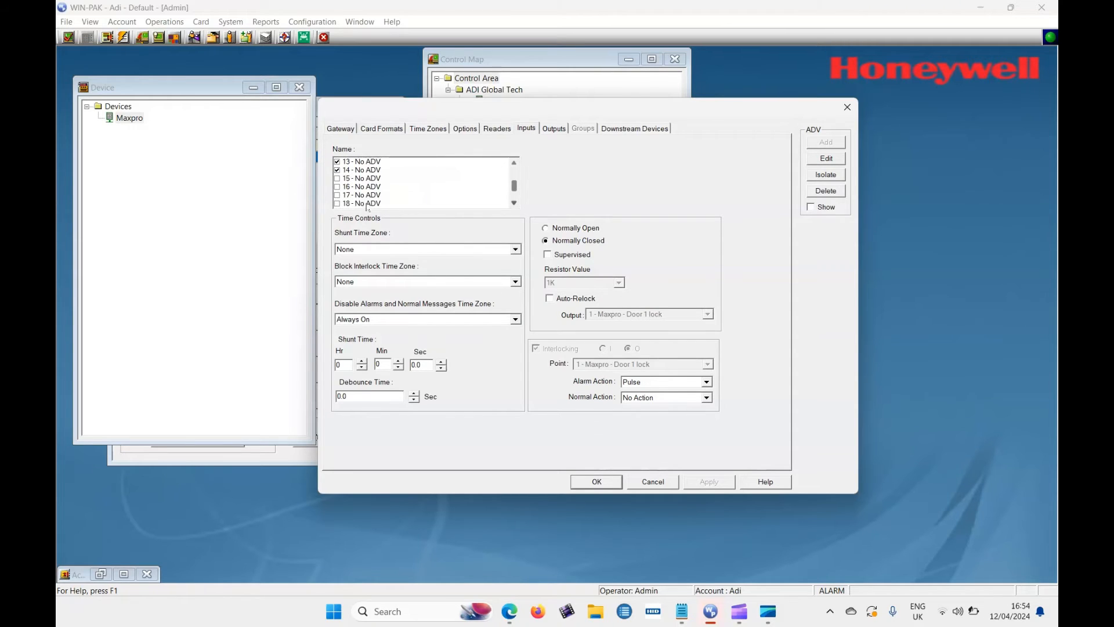
click(373, 170)
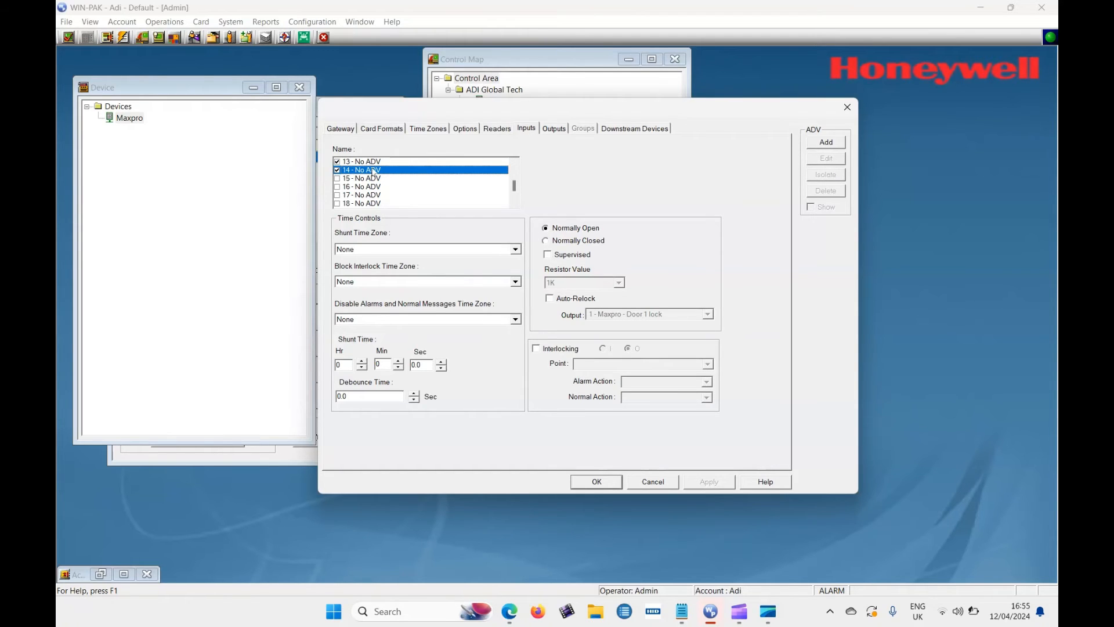
click(831, 147)
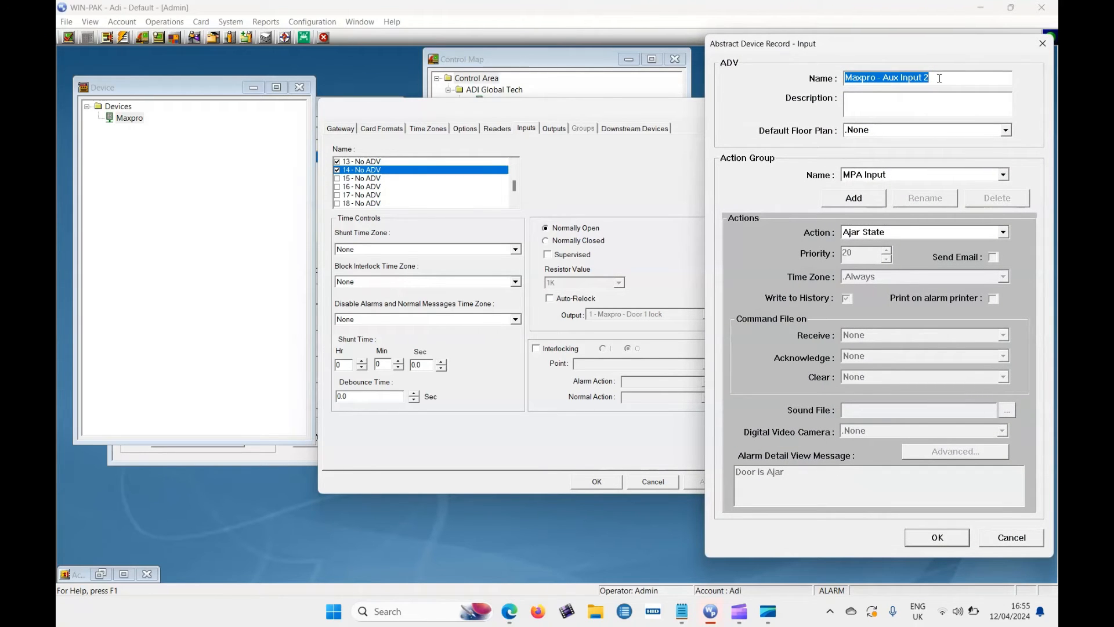
drag(938, 78, 842, 82)
text(Fire)
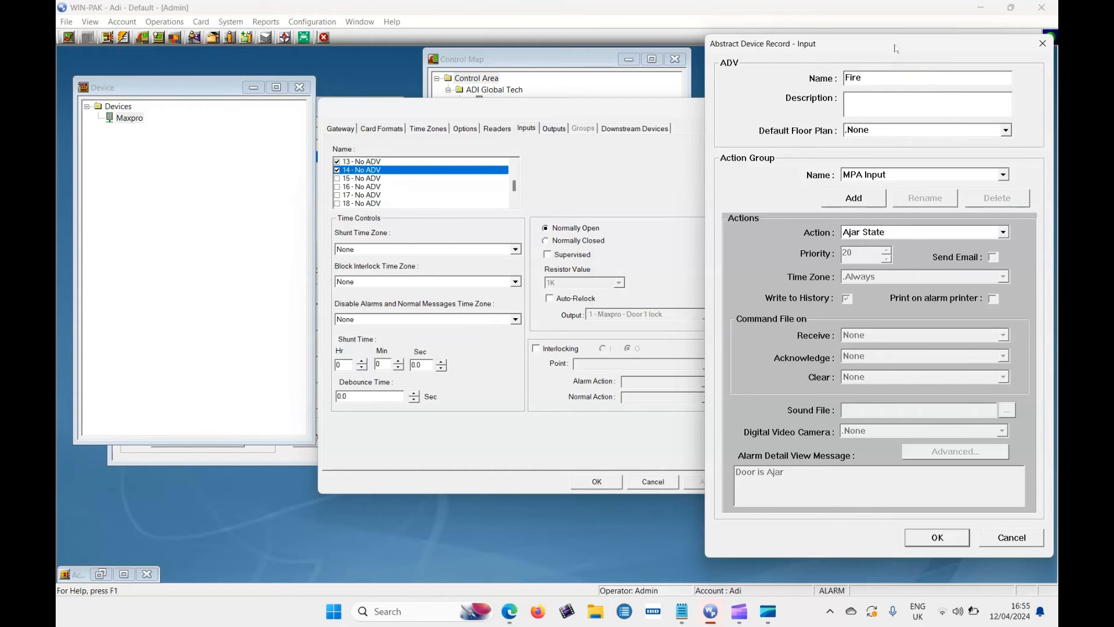
Use the .Custom action group for Fire, assign the Open command file on receiving Input Alarm, and save the record
drag(895, 48, 600, 58)
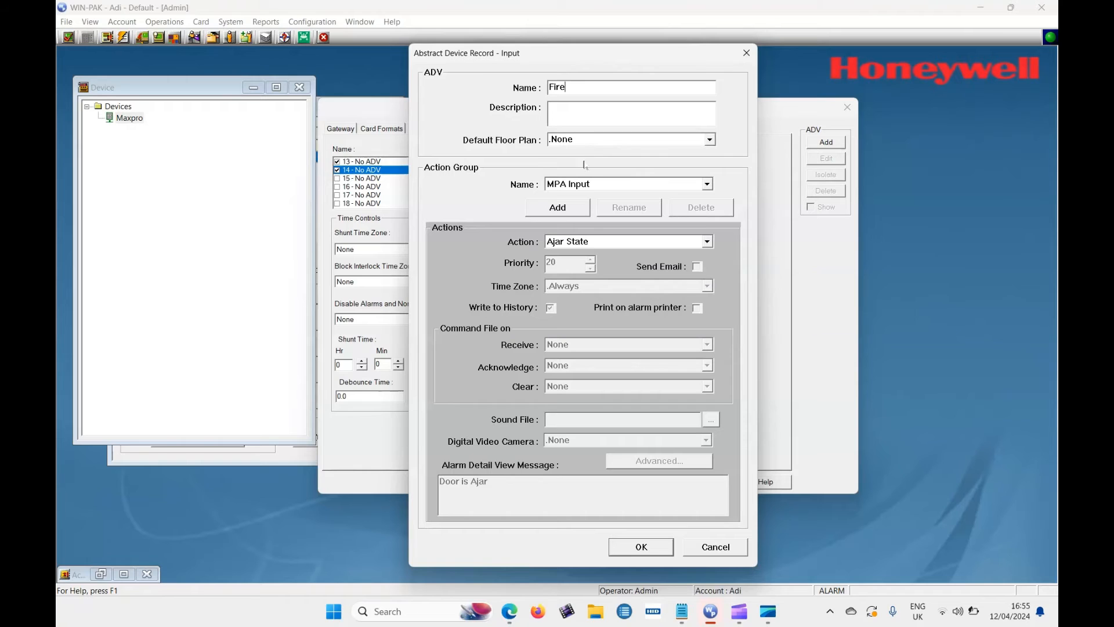
click(583, 185)
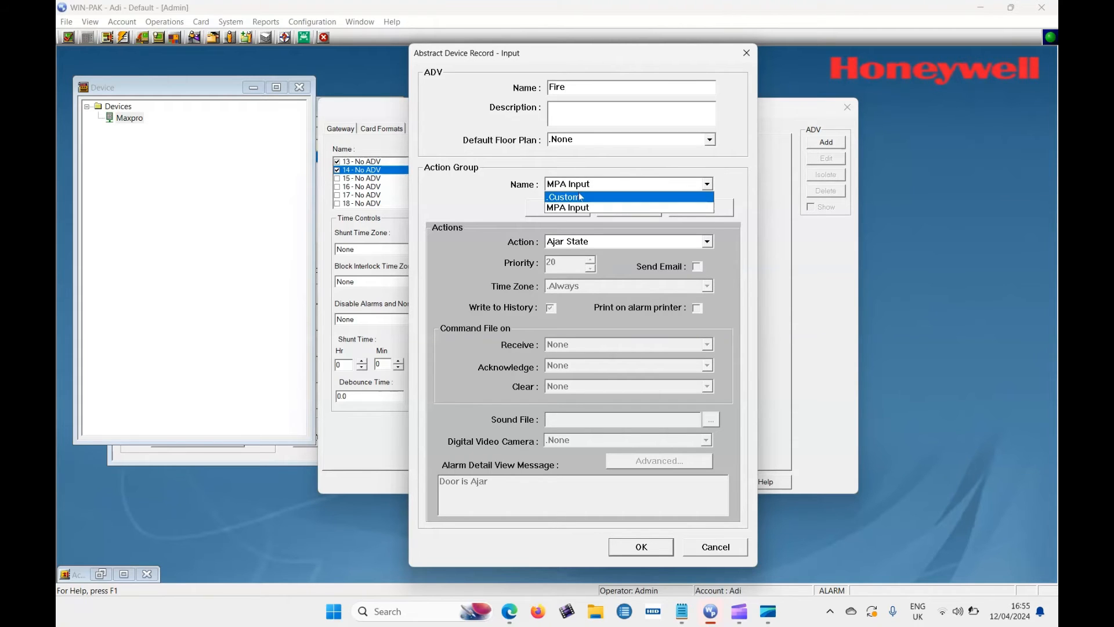
click(579, 197)
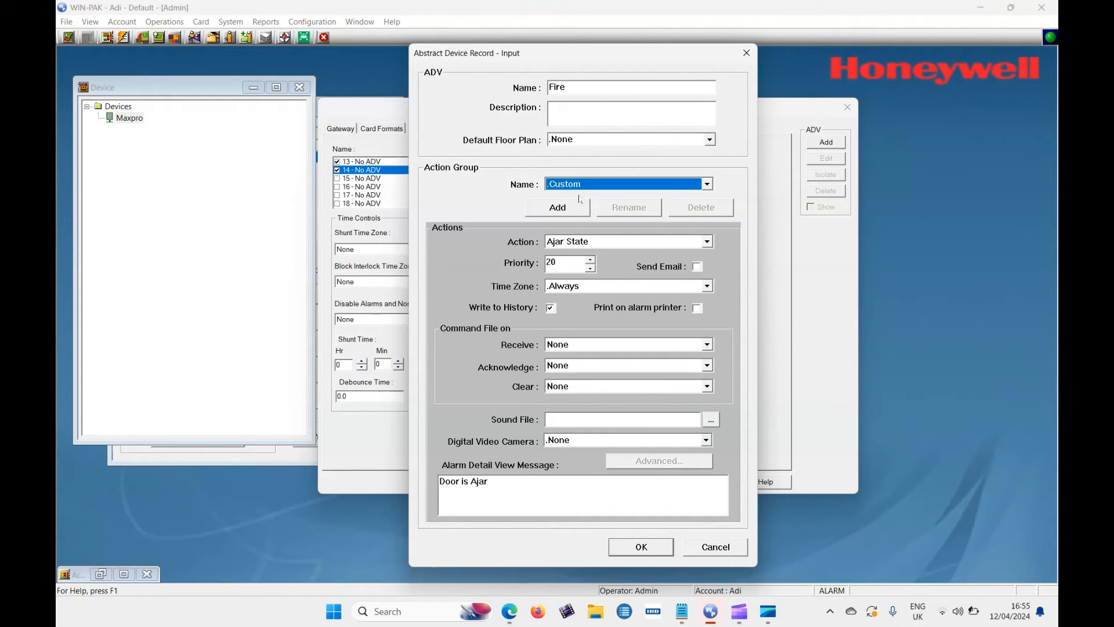
click(586, 243)
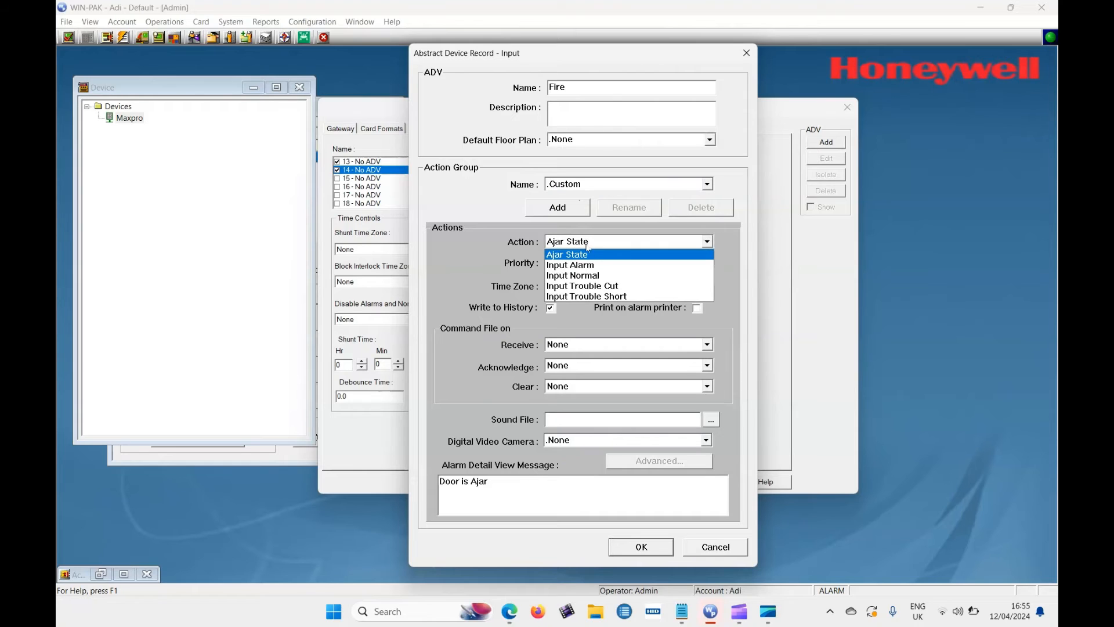
click(588, 268)
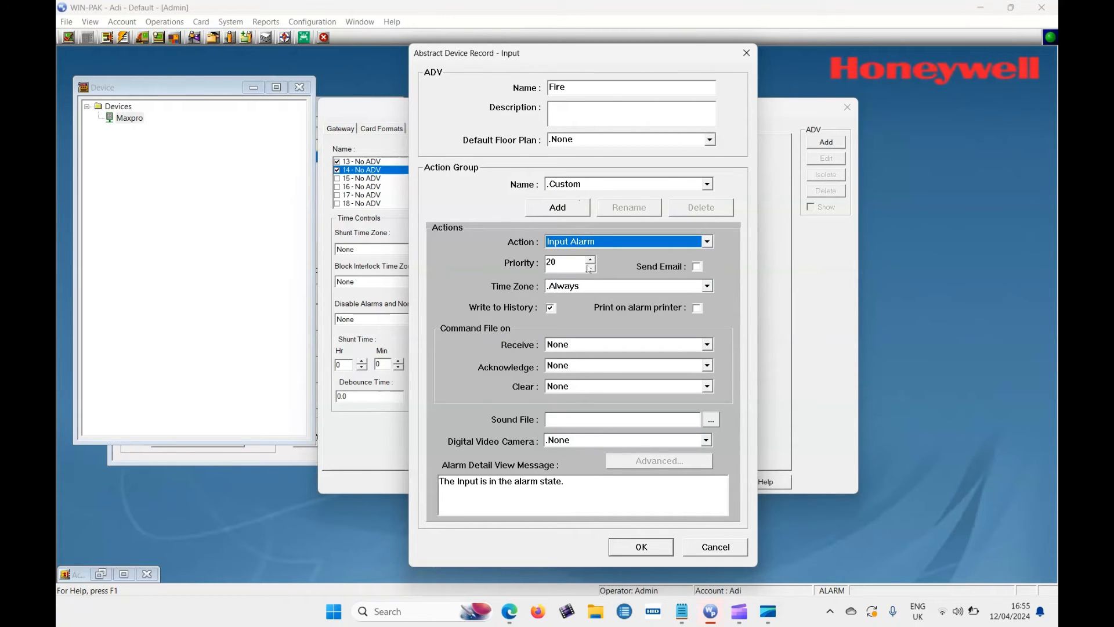
click(578, 346)
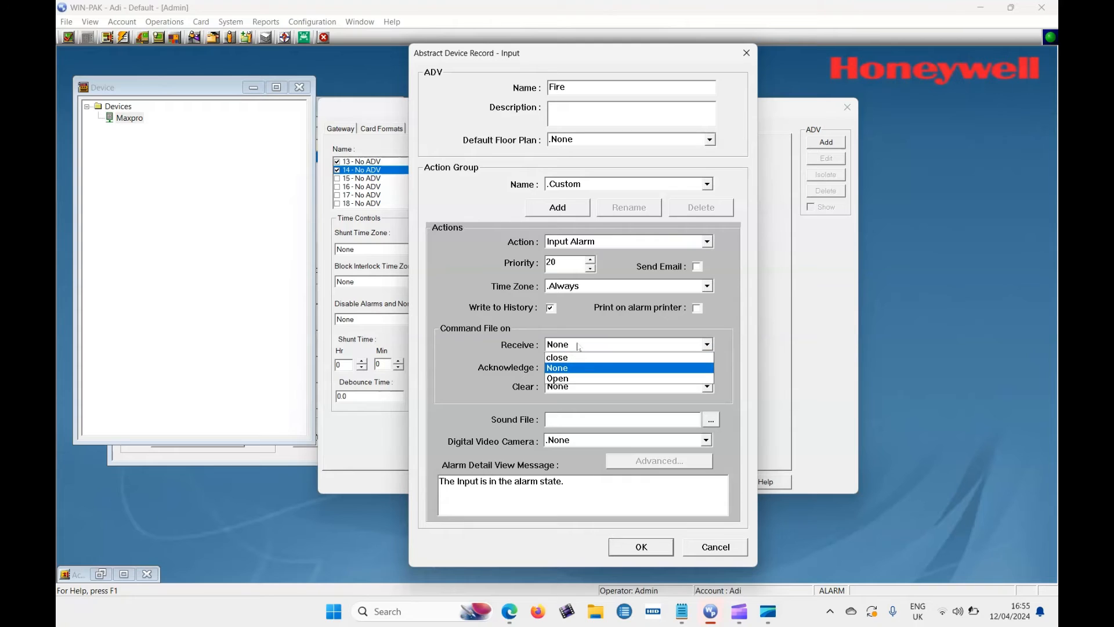
click(577, 379)
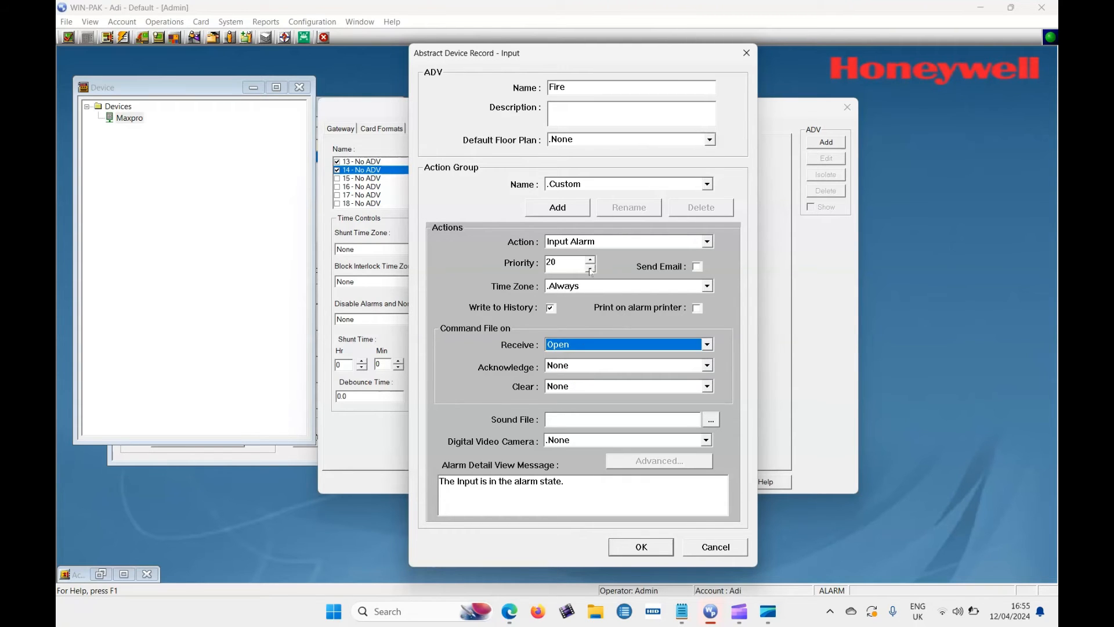
click(624, 546)
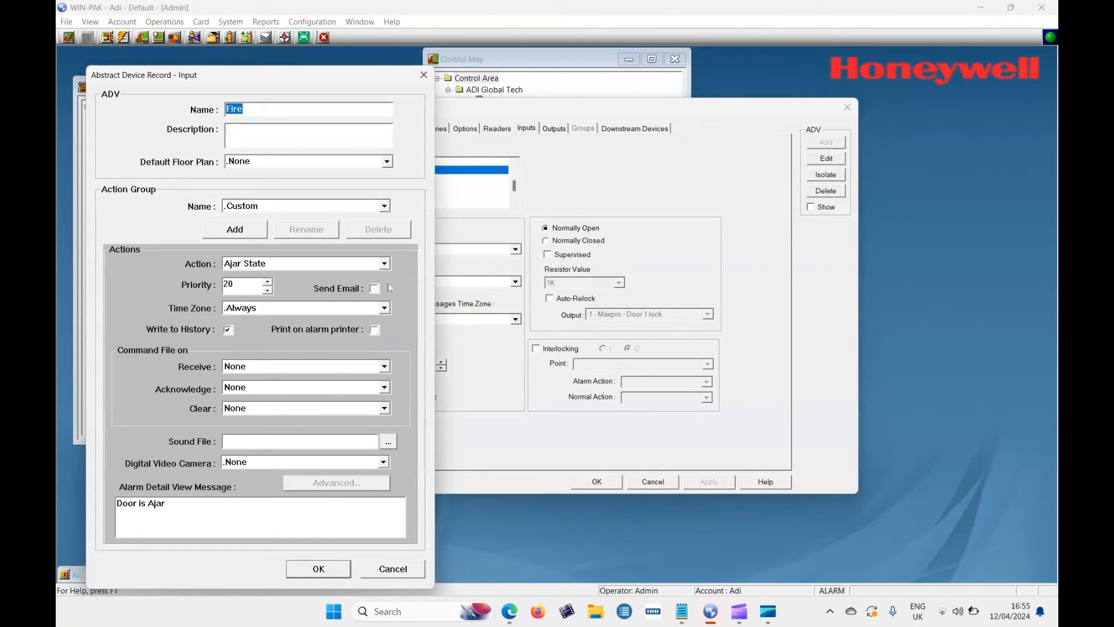
Assign the close command file on receiving the Input Normal action of the Fire record and save it
drag(287, 76, 515, 64)
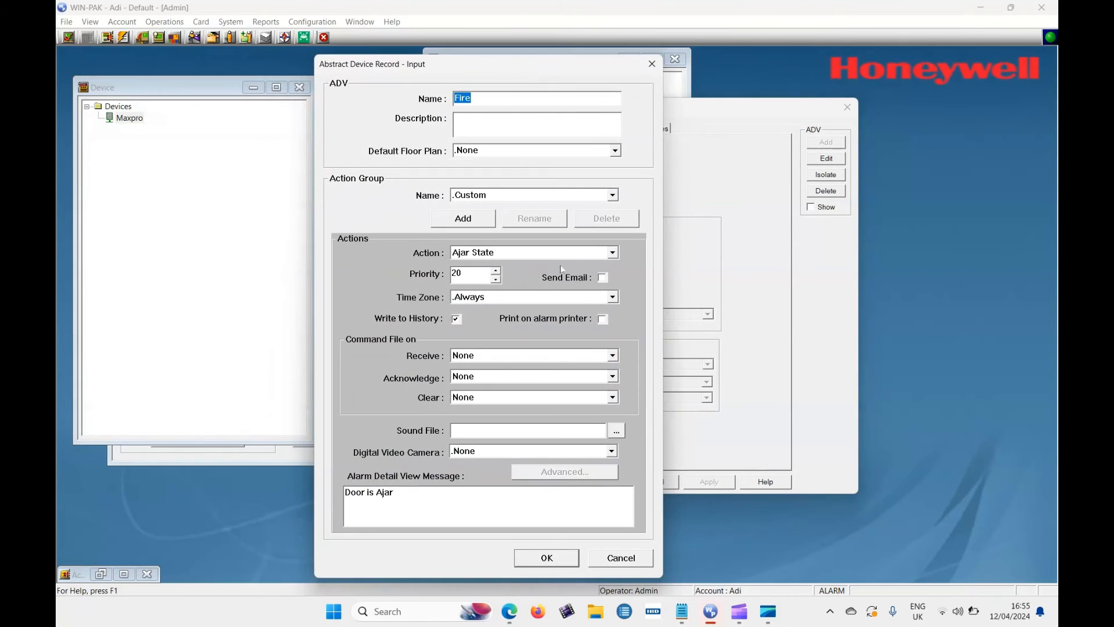
click(548, 253)
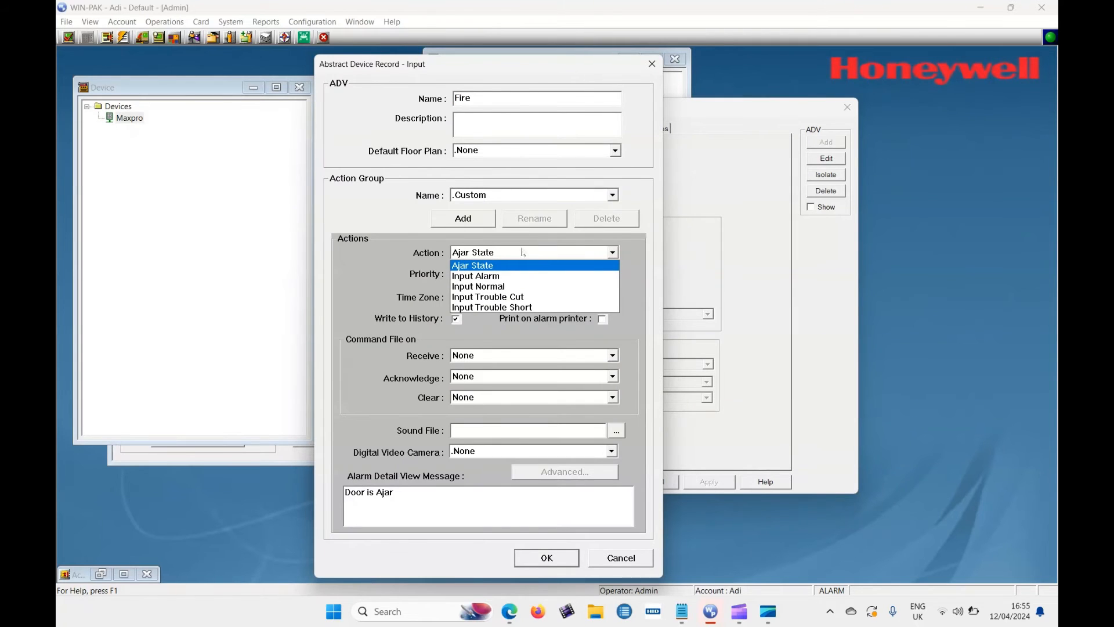
click(538, 287)
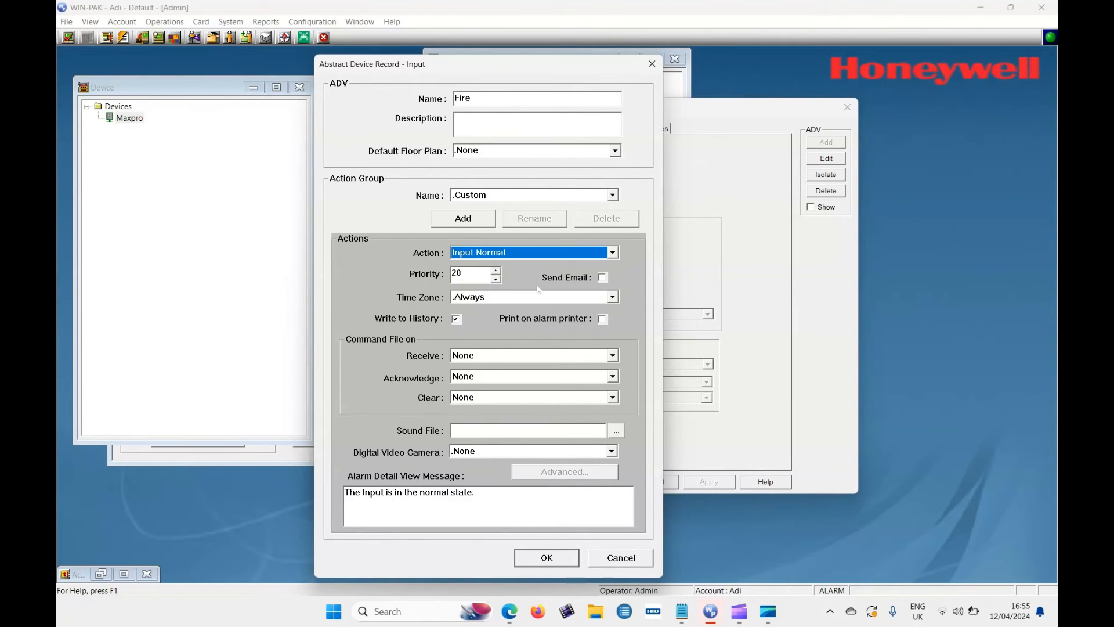
click(497, 355)
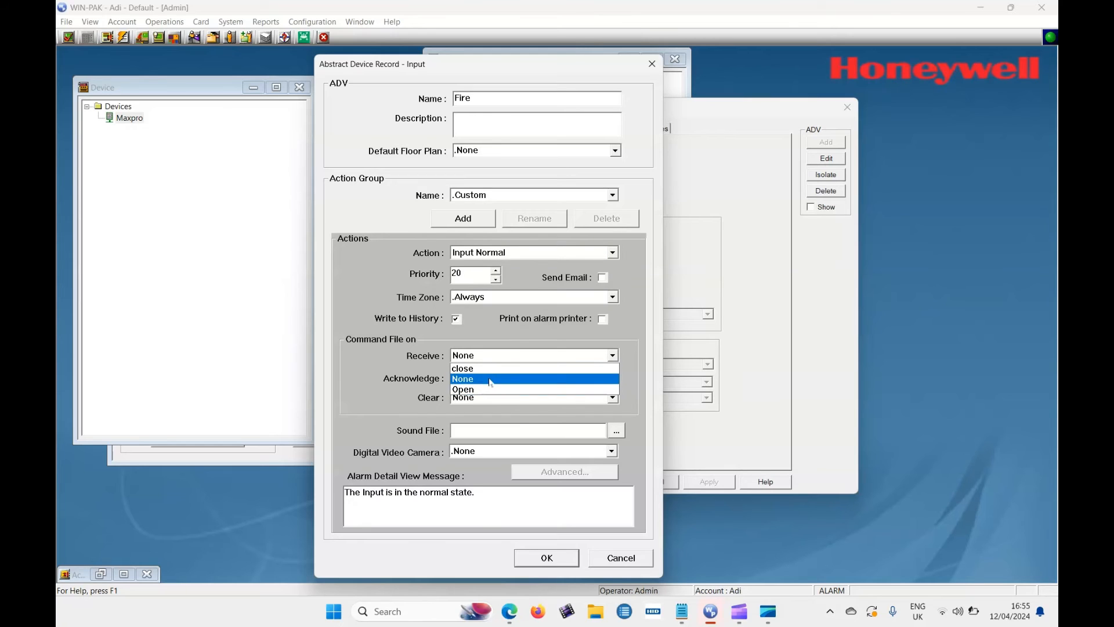
click(488, 372)
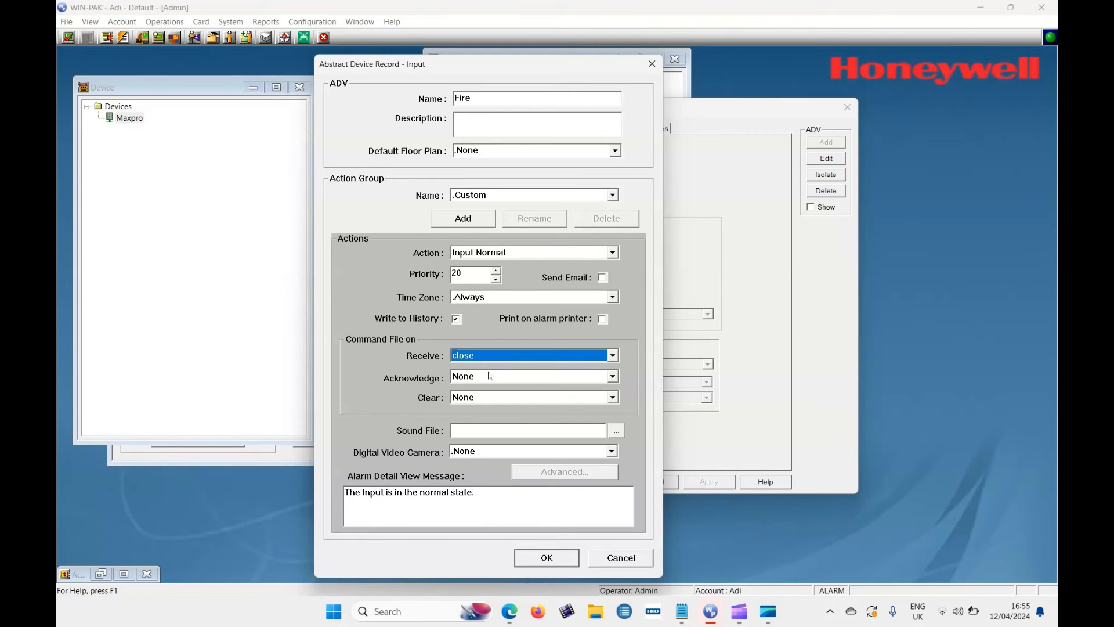
click(542, 557)
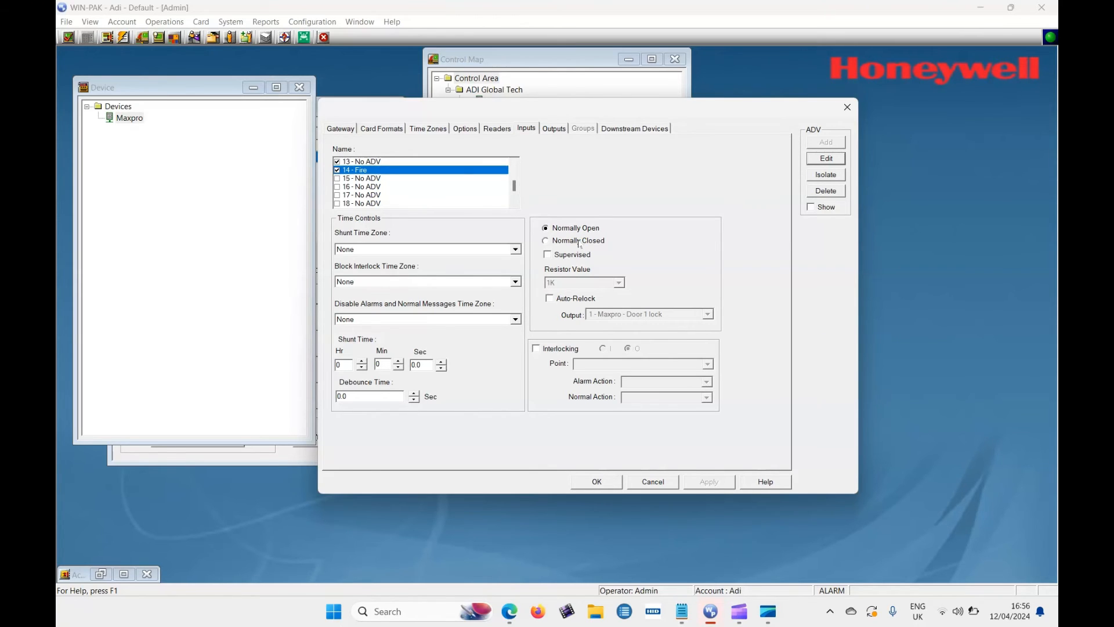
Set the Fire input to Normally Open and save the Maxpro panel configuration
click(579, 241)
click(576, 229)
click(598, 481)
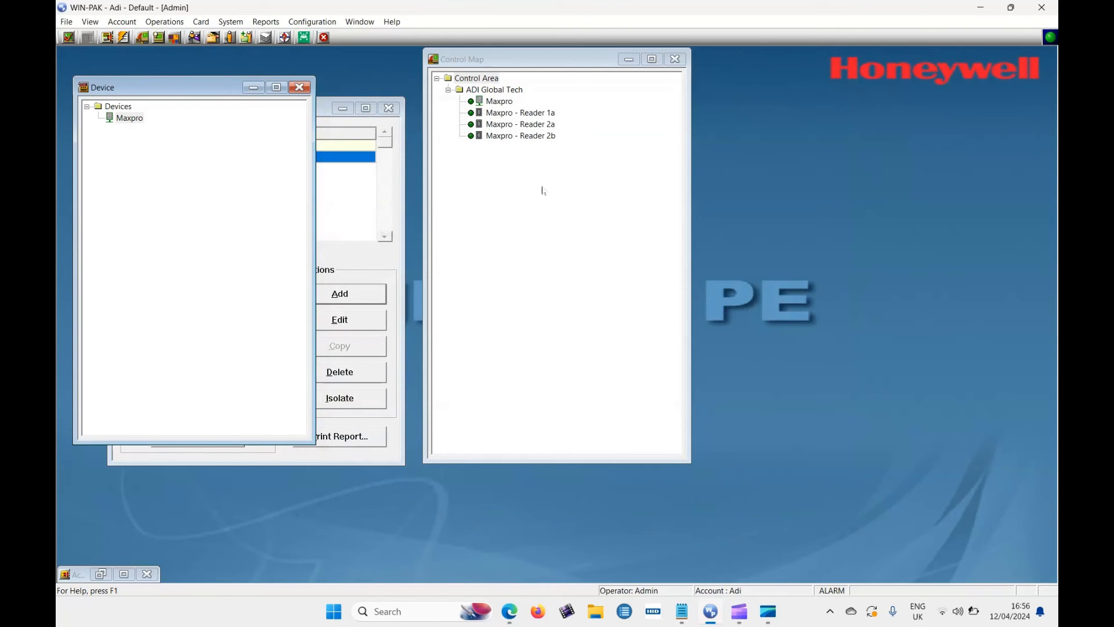
Open the control area definition, expand ADI Global Tech and list the available devices of type Input
click(318, 23)
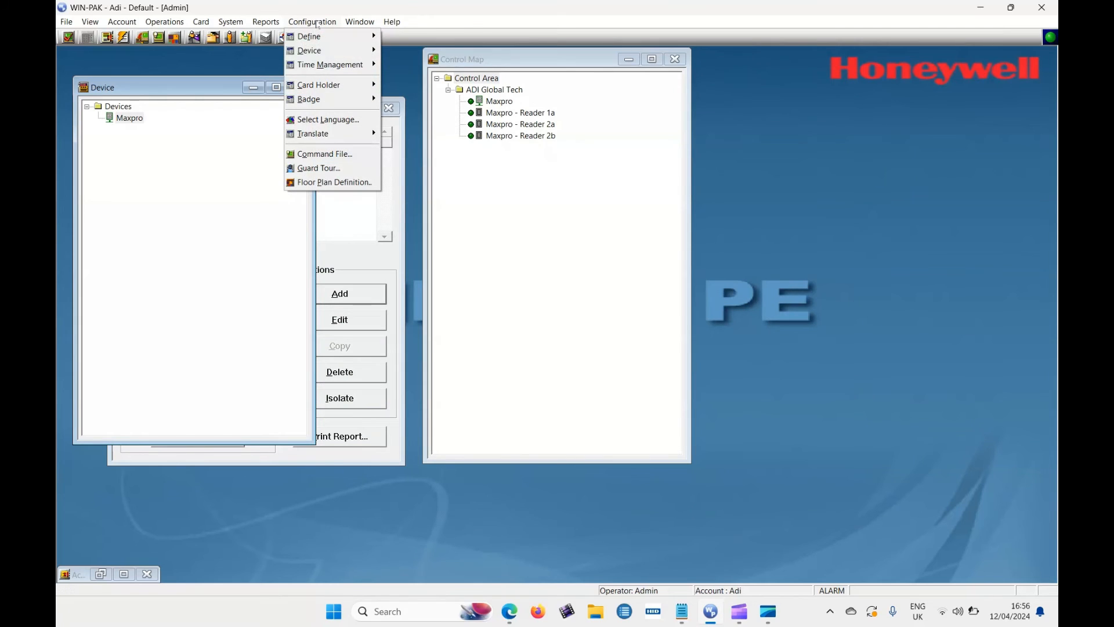
mouse_move(327, 49)
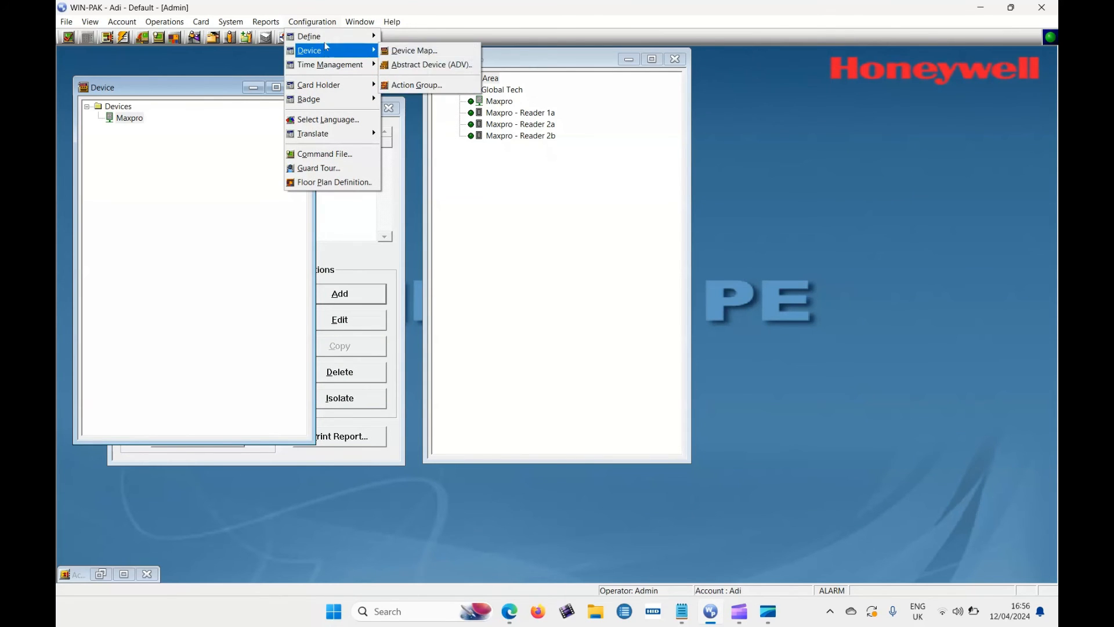
mouse_move(366, 41)
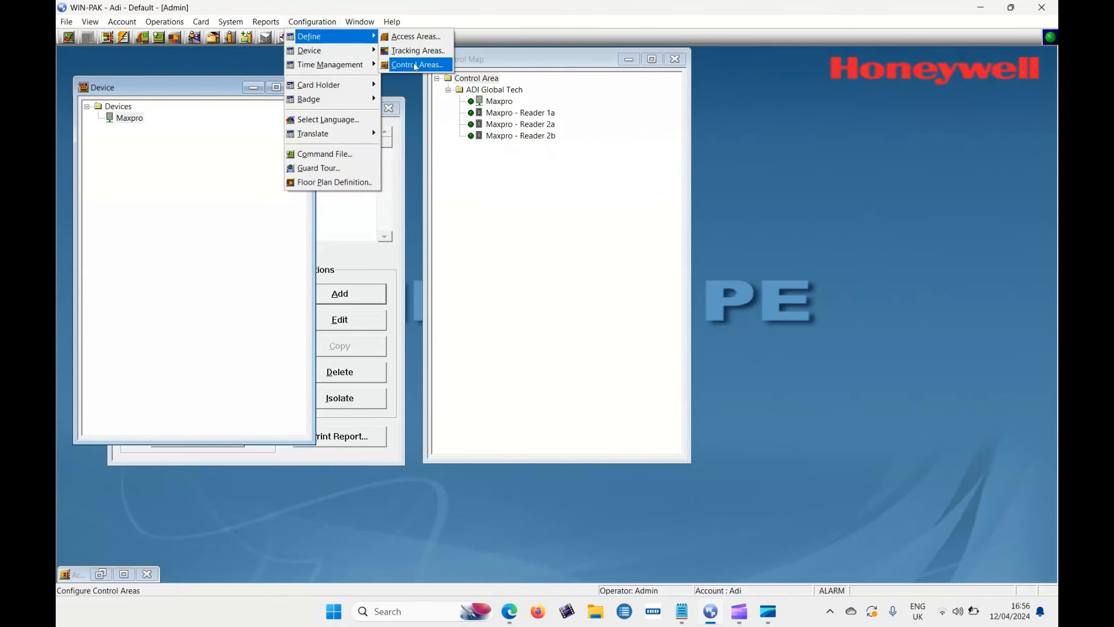
click(417, 64)
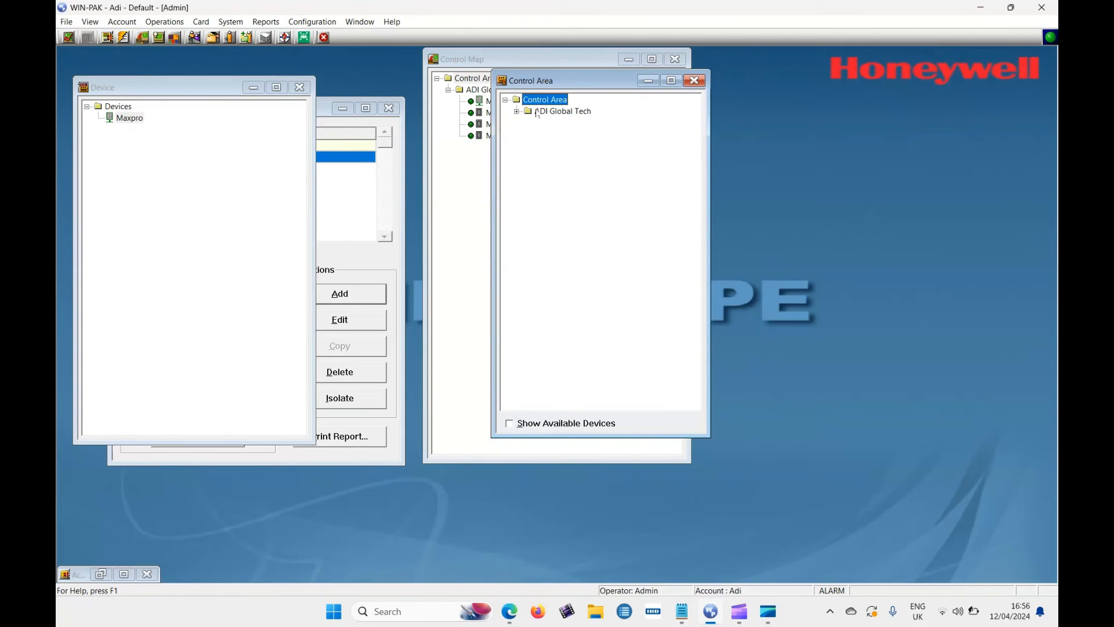
click(516, 112)
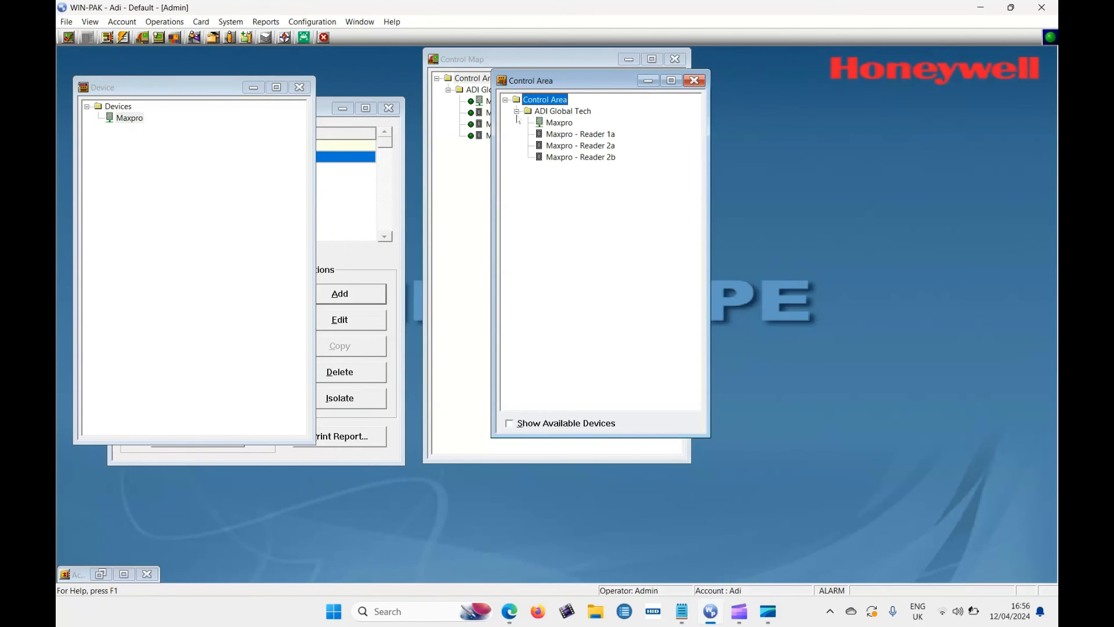
click(509, 424)
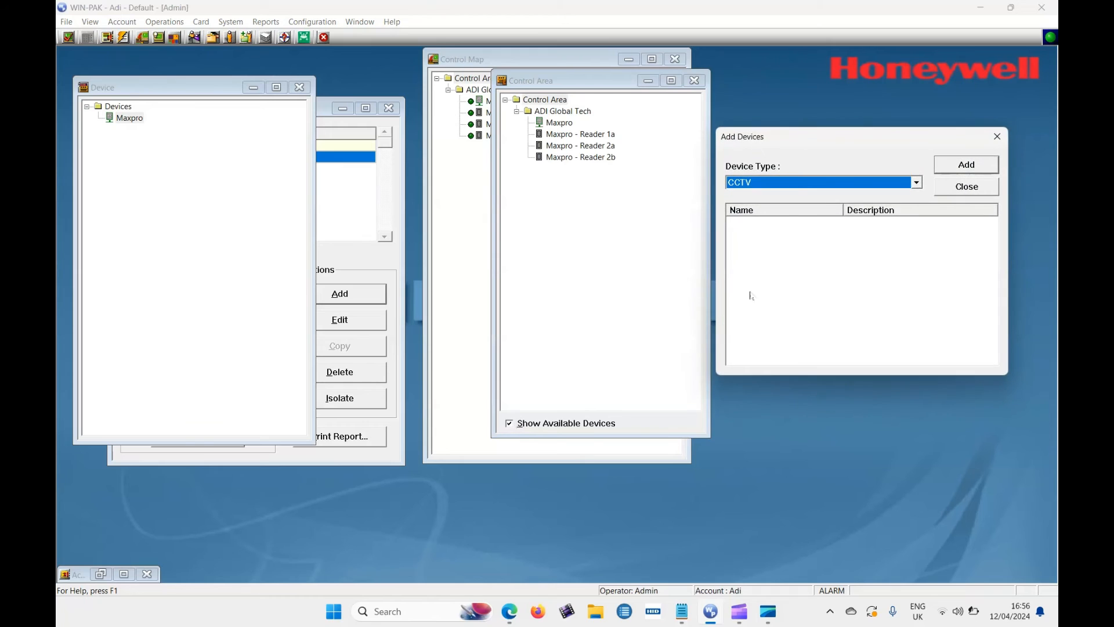
click(805, 184)
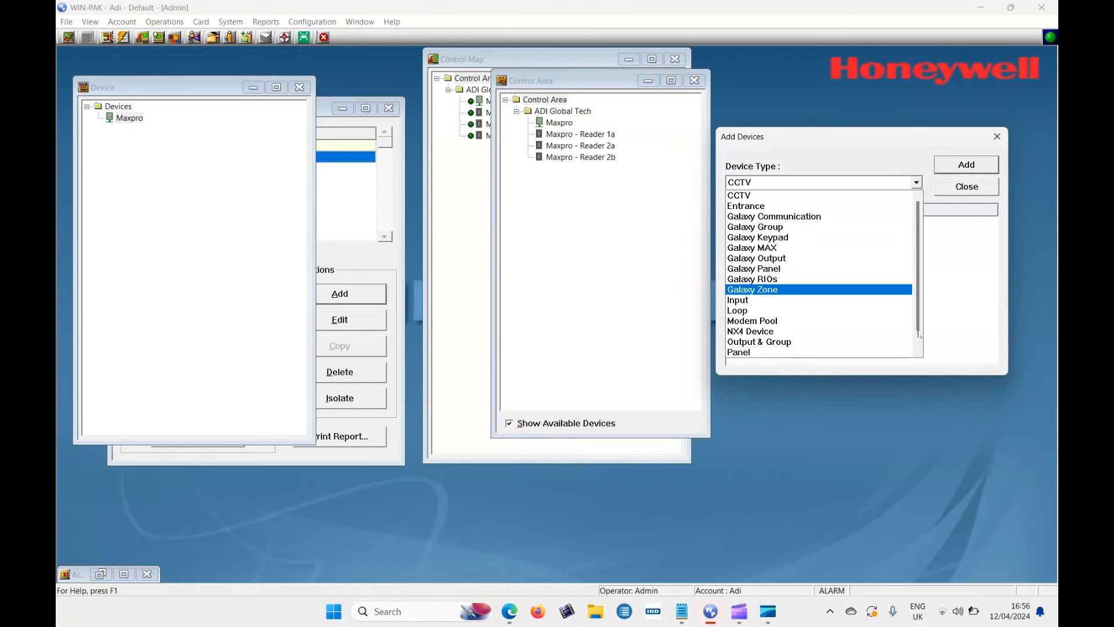
click(853, 301)
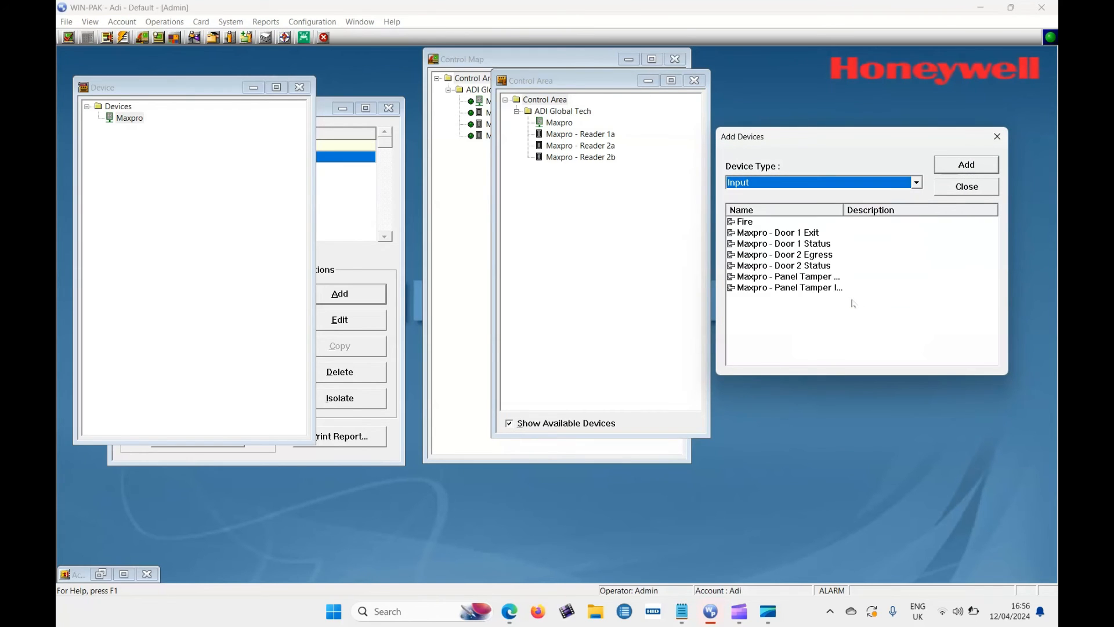
Try to add the Fire input without selecting a site in the control area
click(745, 222)
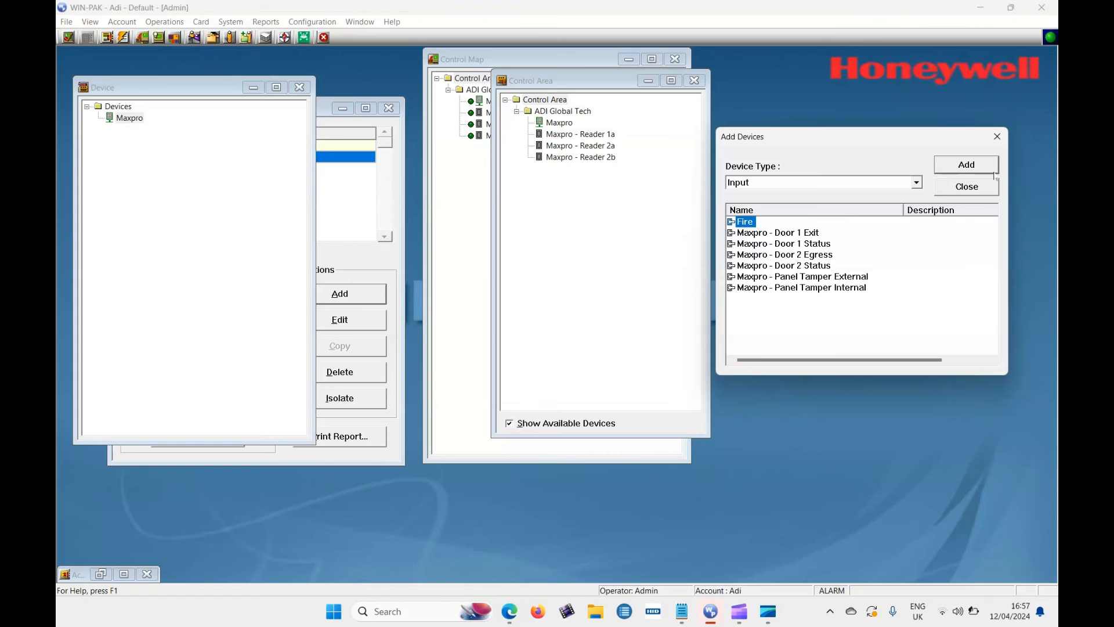
click(969, 166)
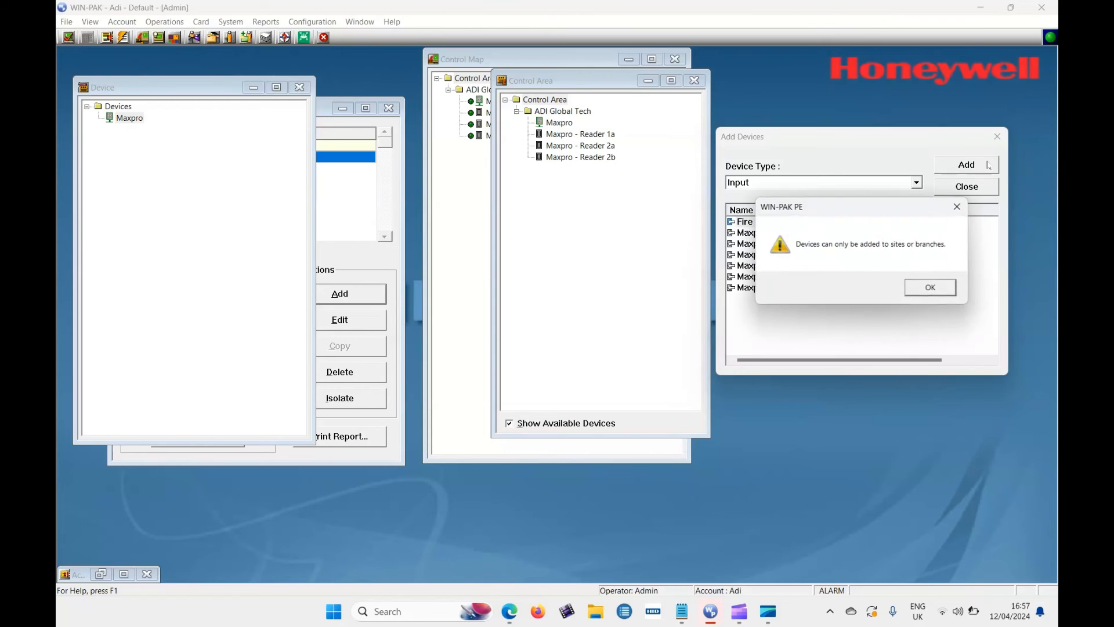
click(942, 287)
Place the Fire input under ADI Global Tech and close the control area definition
click(746, 224)
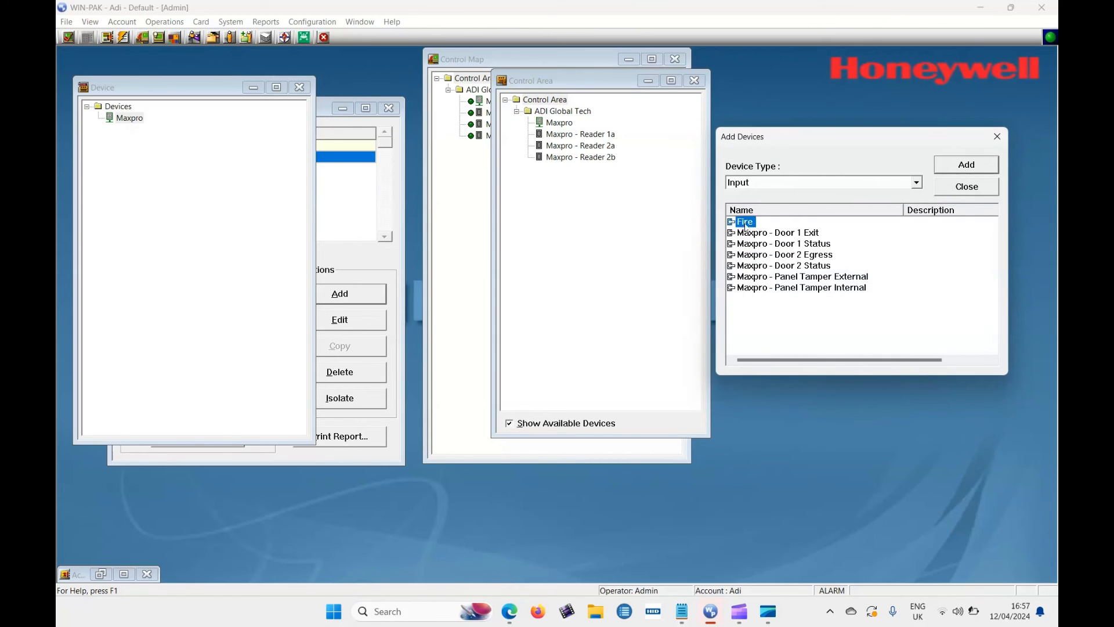
drag(746, 226, 543, 111)
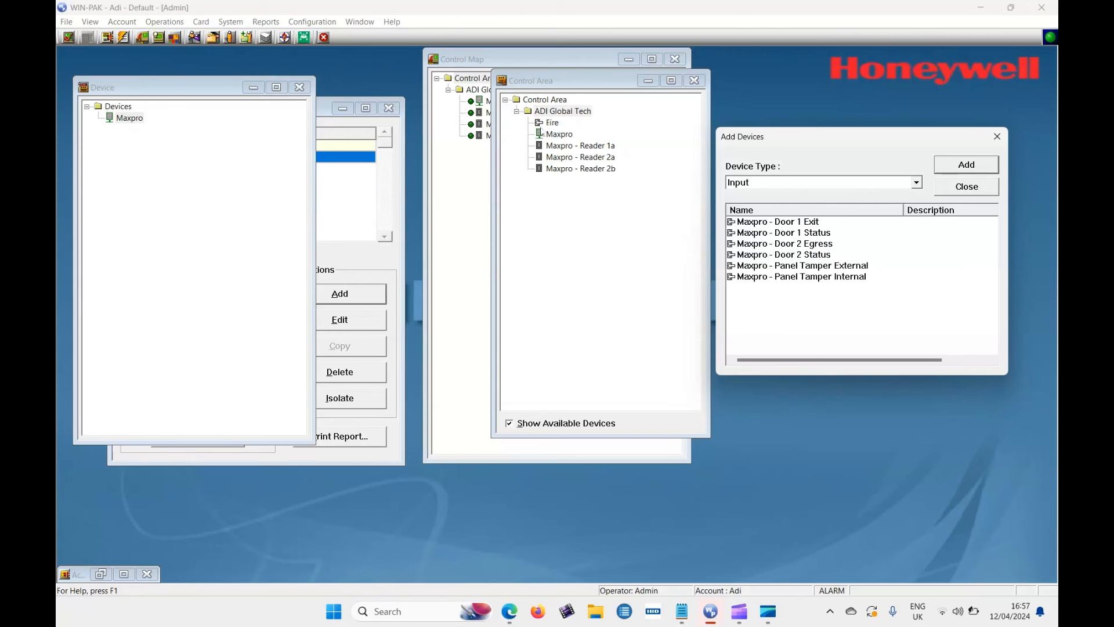
click(966, 186)
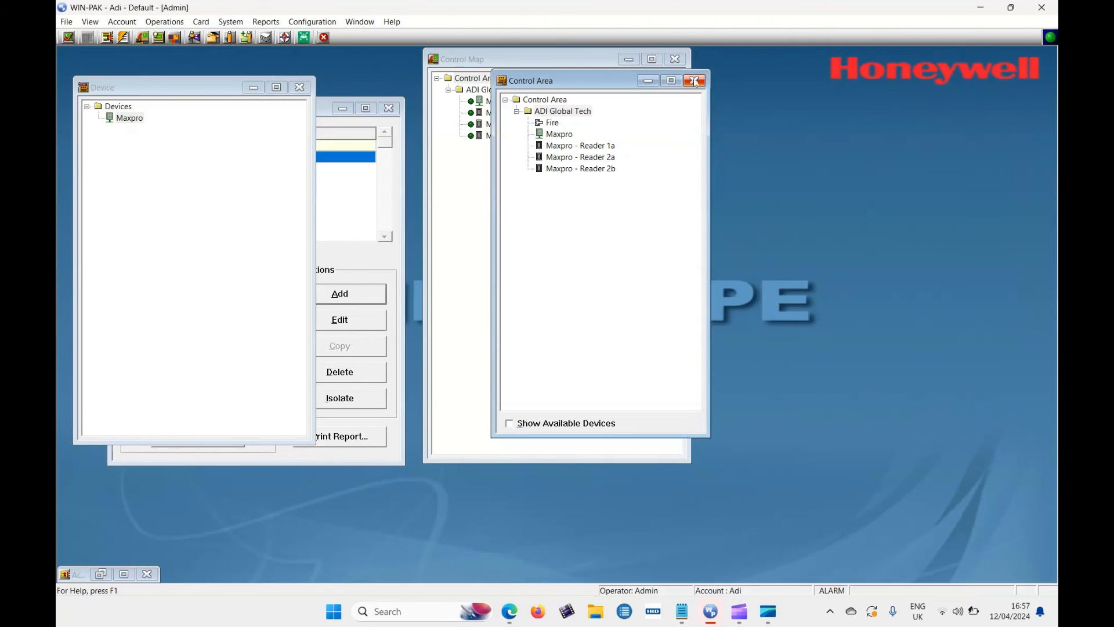
click(694, 80)
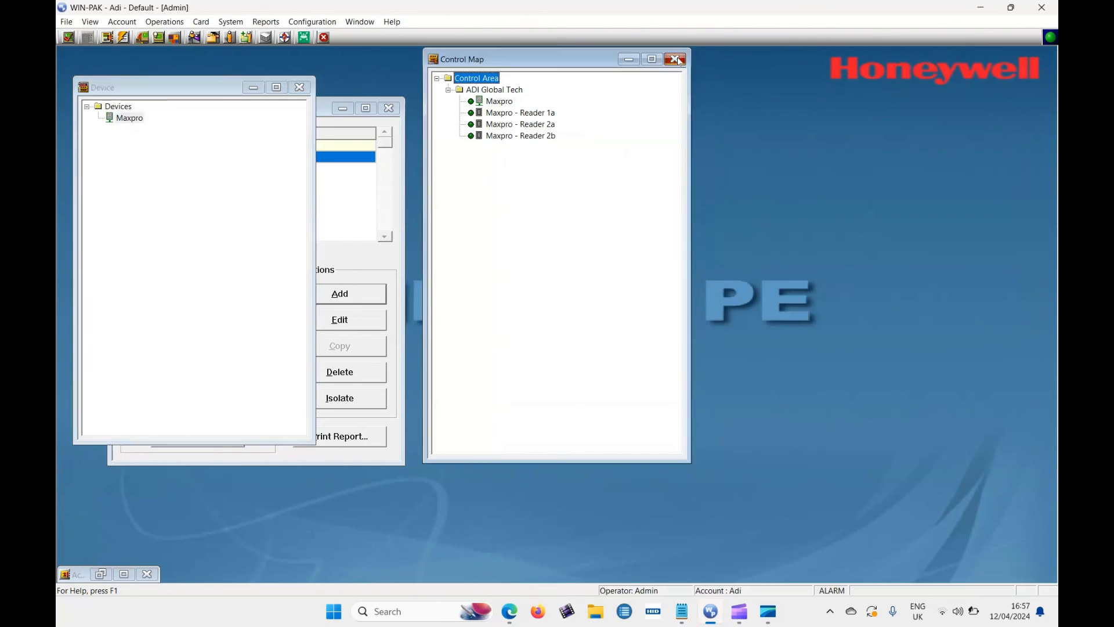
Reopen the control map and expand ADI Global Tech to view the Fire input alongside the Maxpro readers
click(678, 58)
click(165, 22)
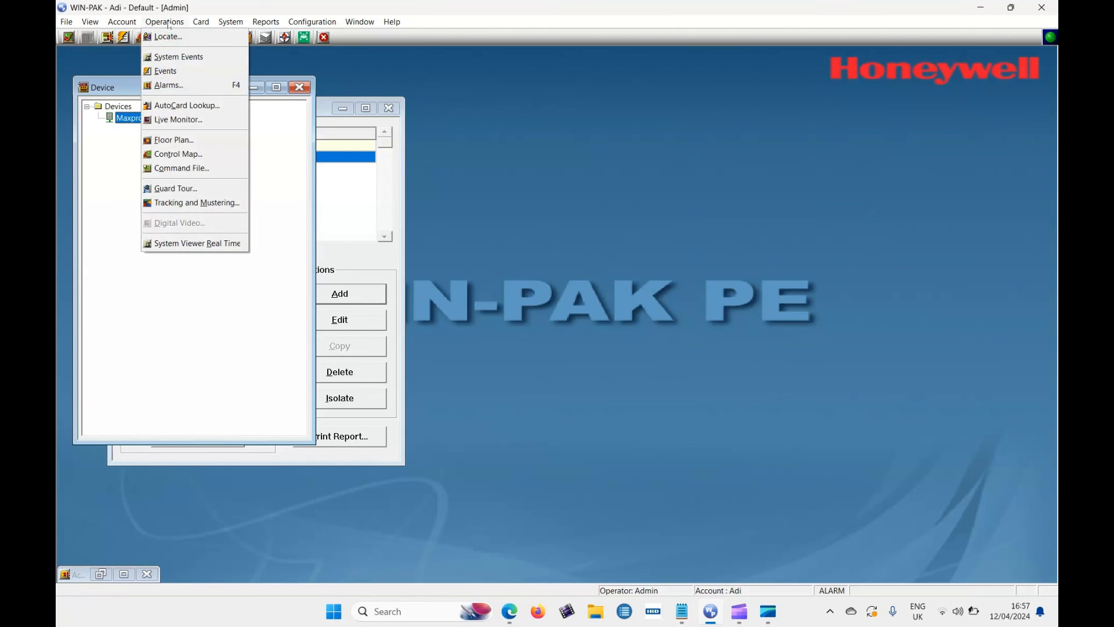
click(196, 155)
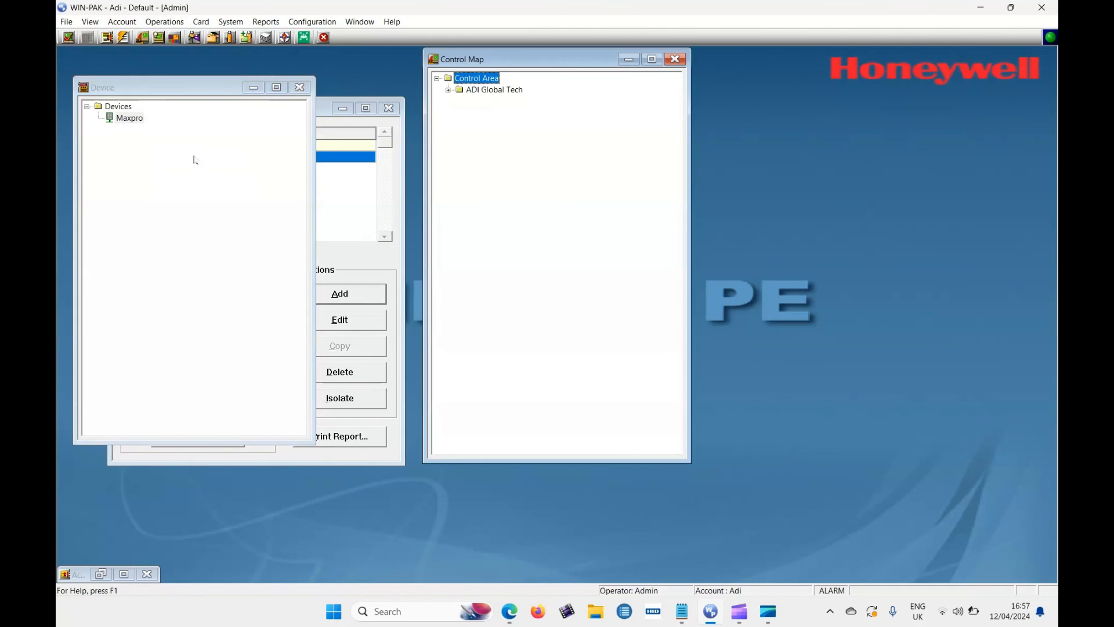
click(448, 90)
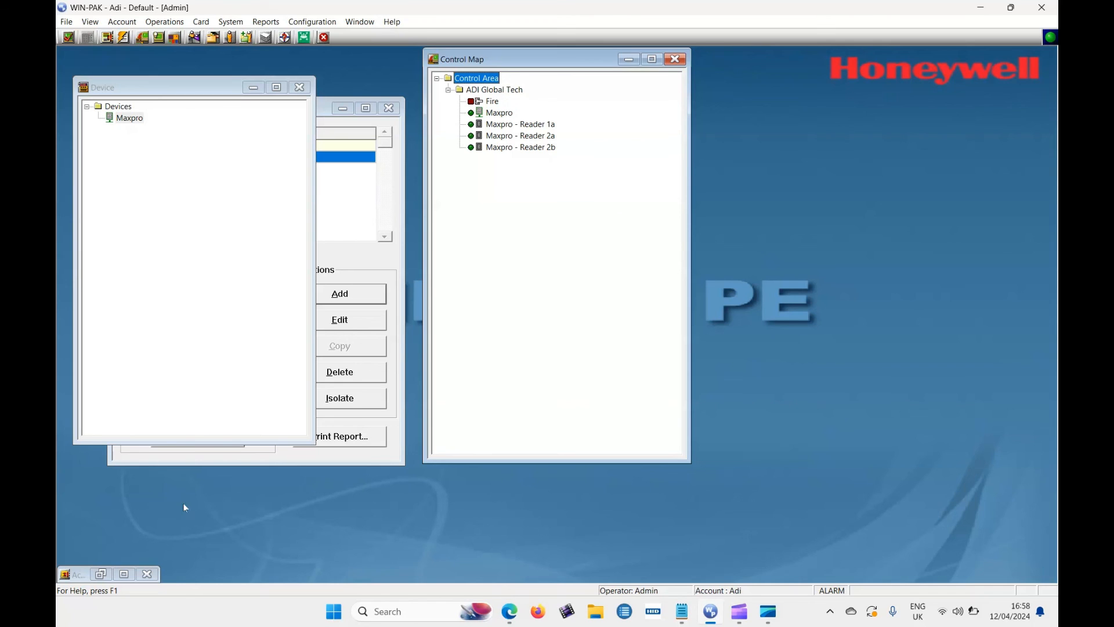
Check the account alarm view for Fire input alarms, restore it to a smaller window and inspect the Fire input's status in the control map
click(122, 573)
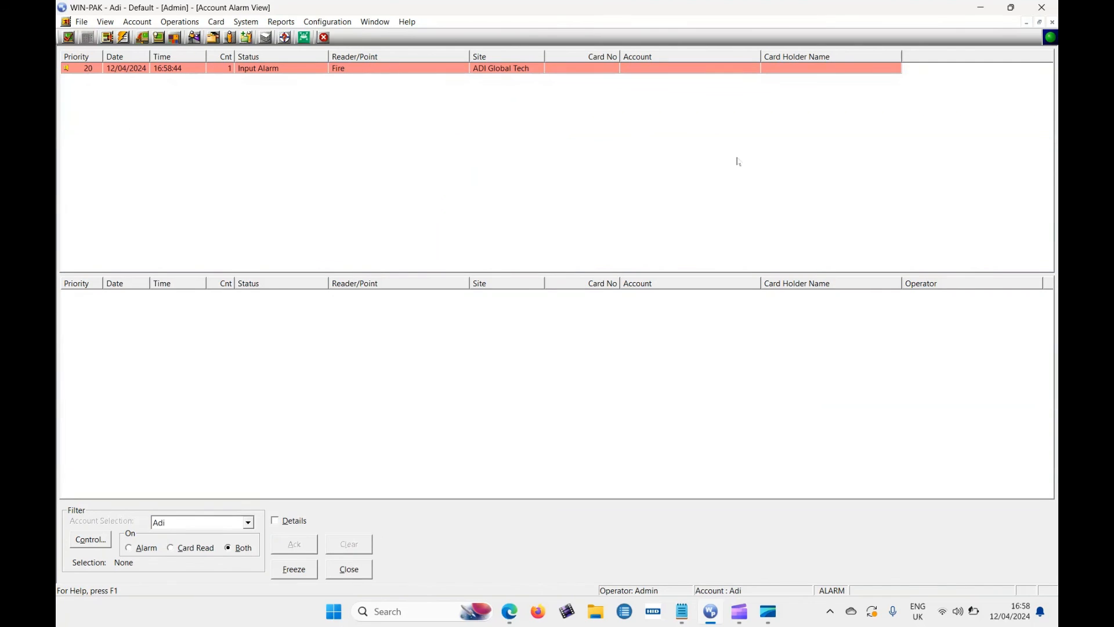
click(1039, 22)
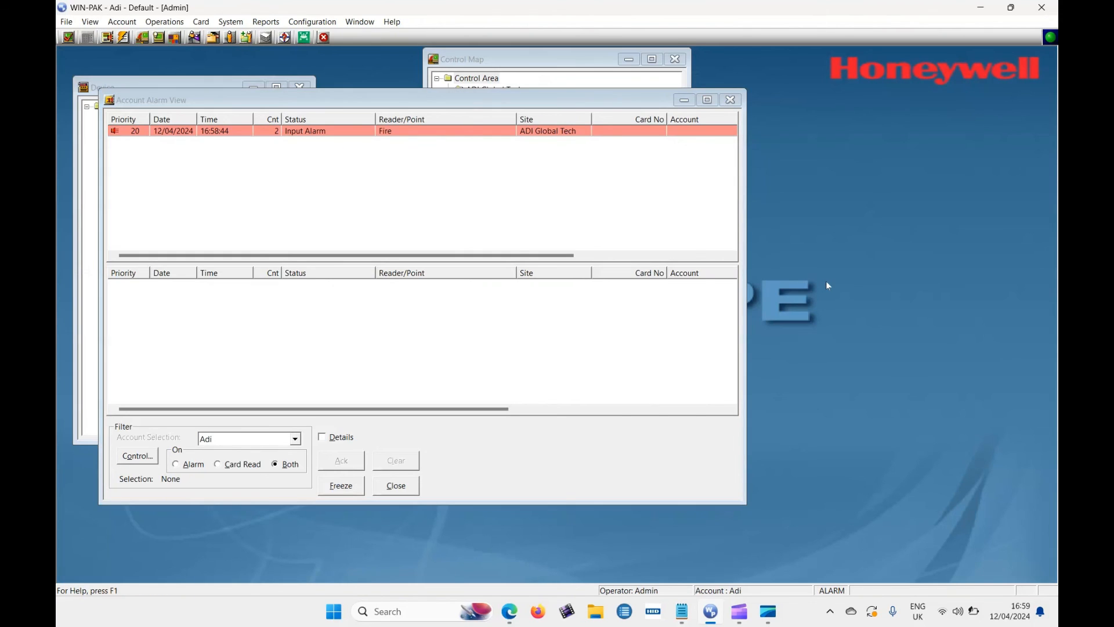
click(477, 77)
mouse_move(478, 110)
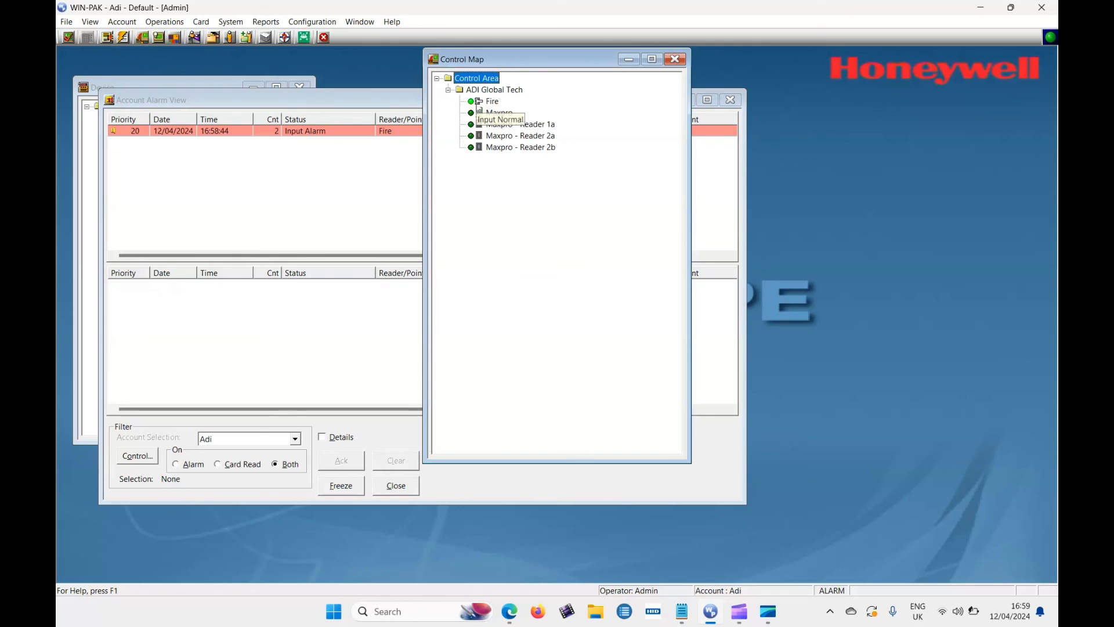